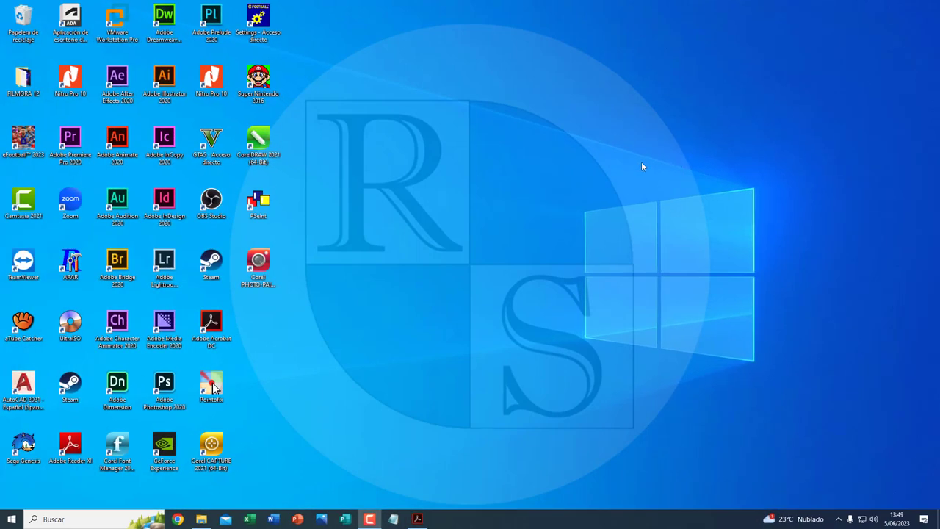
- Open the Start menu and expand Accesorios de Windows so Paint appears in the list
click(11, 520)
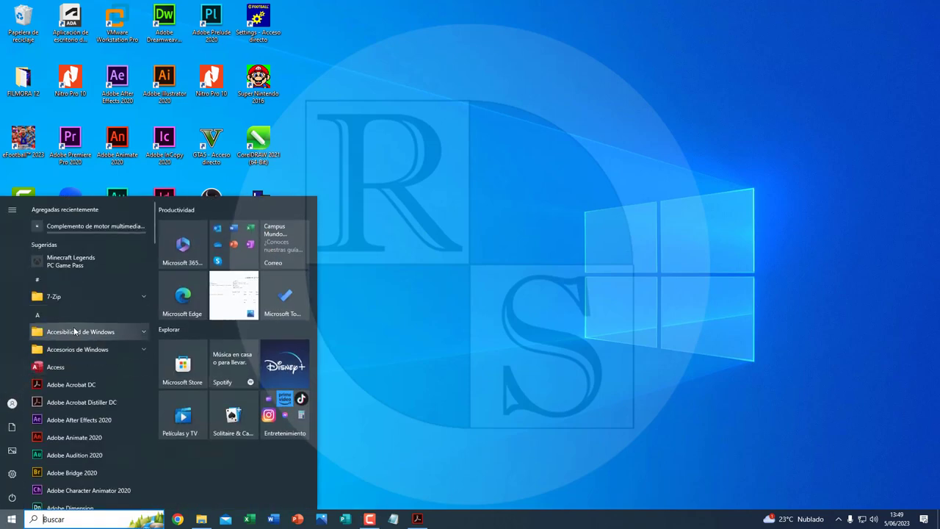
scroll(74, 294, down, 3)
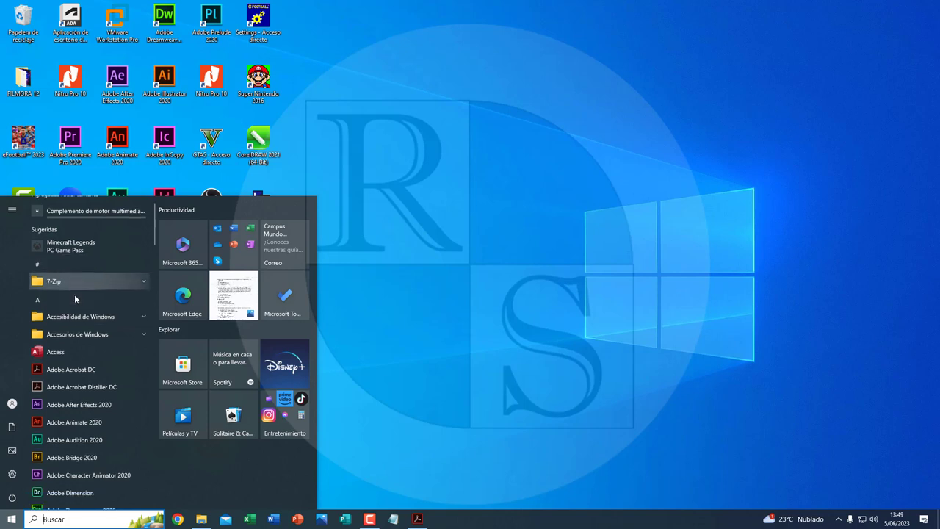
scroll(74, 294, up, 3)
scroll(75, 294, down, 3)
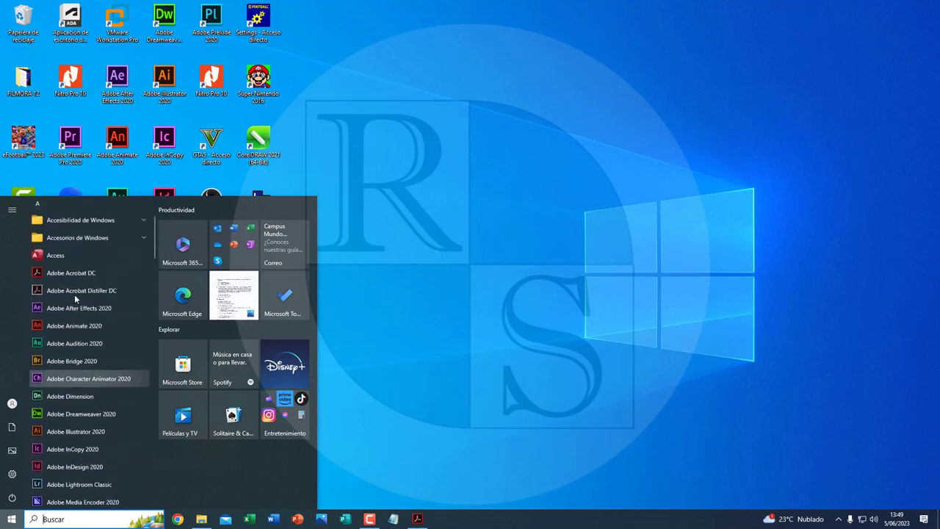
scroll(74, 294, up, 3)
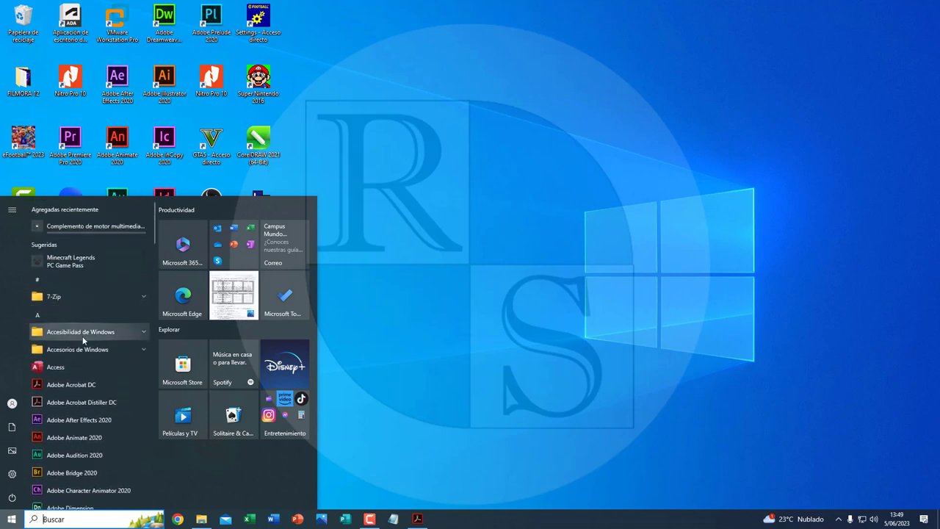
click(142, 350)
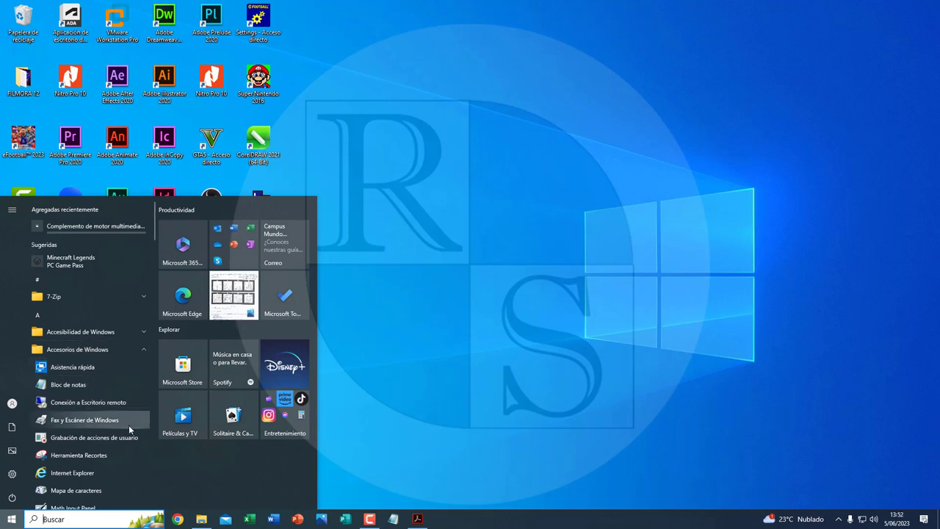
scroll(129, 425, down, 1)
scroll(128, 425, down, 1)
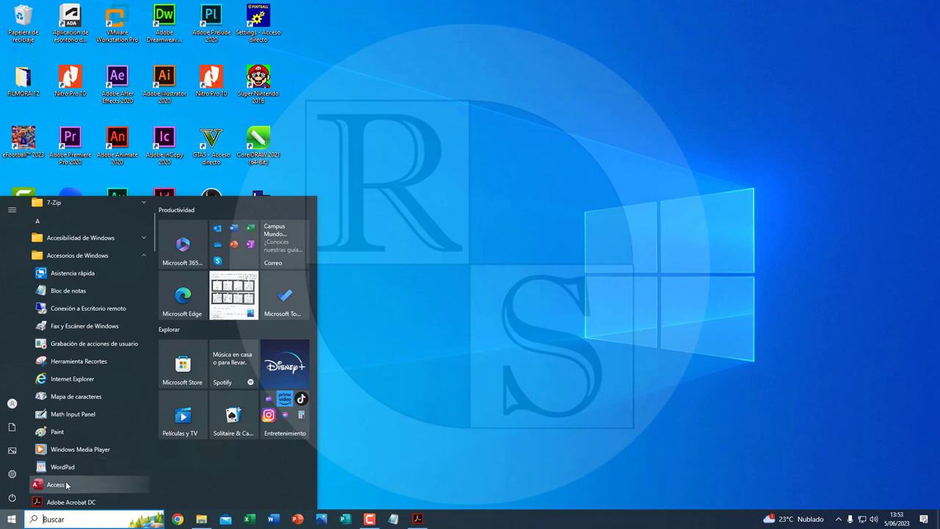
- Launch Paint from Accesorios de Windows, then close its window
click(58, 433)
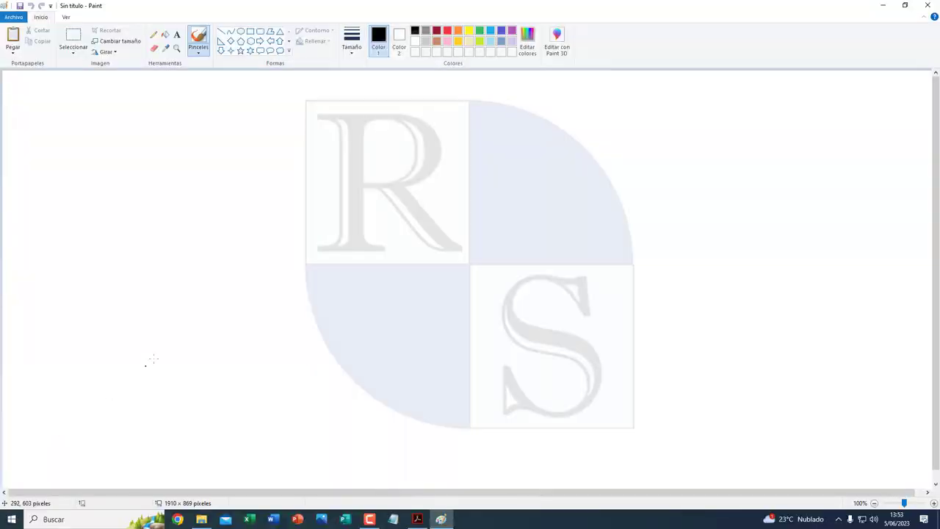
click(930, 6)
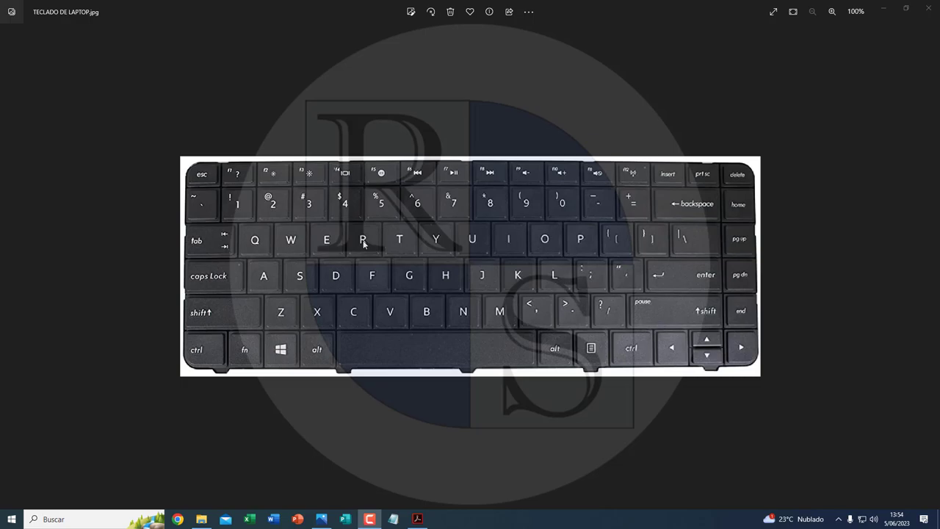
- Run the misspelled command 'mspaind' from the centred Run dialog
key(super+r)
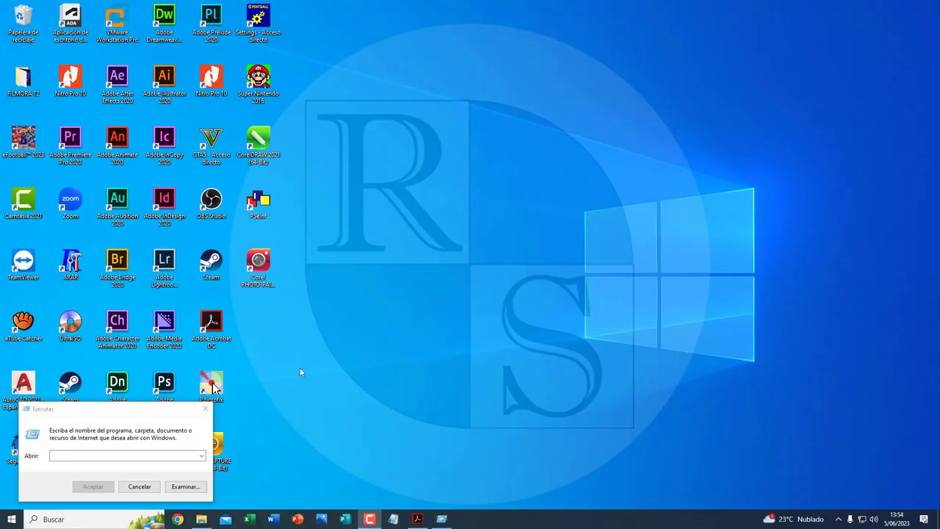
drag(74, 413, 457, 207)
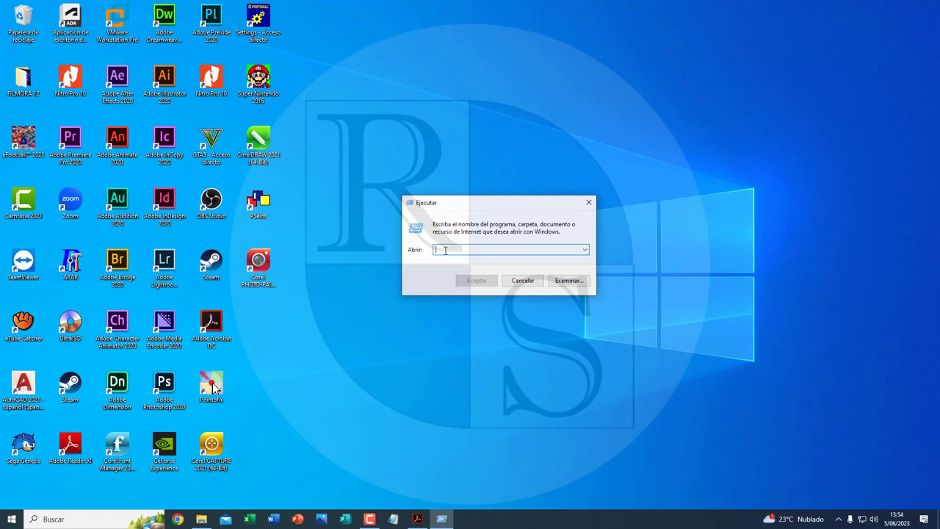
text(ms)
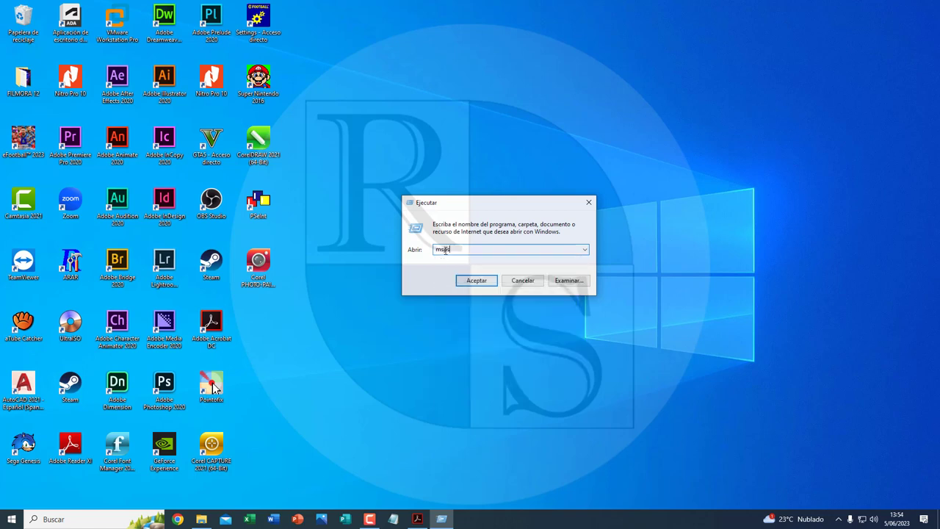
text(p)
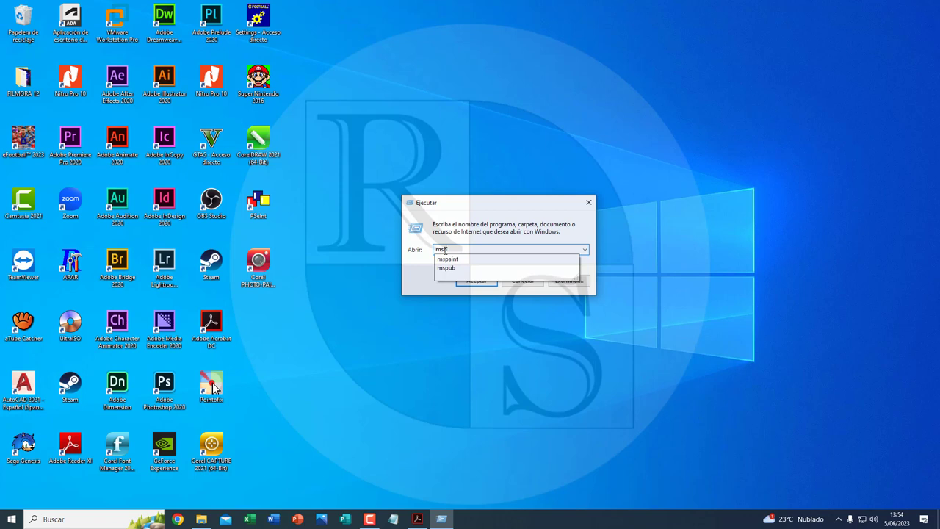
text(aint)
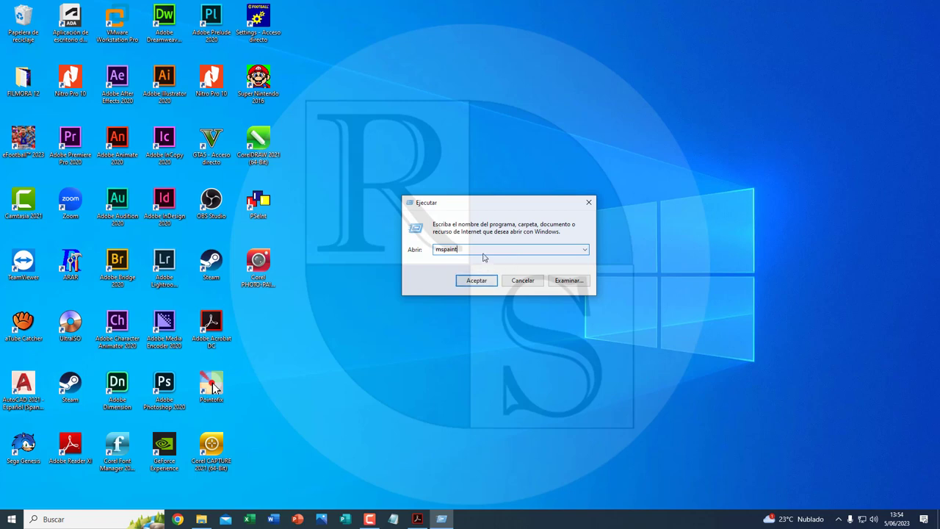
key(BackSpace)
text(d)
click(477, 281)
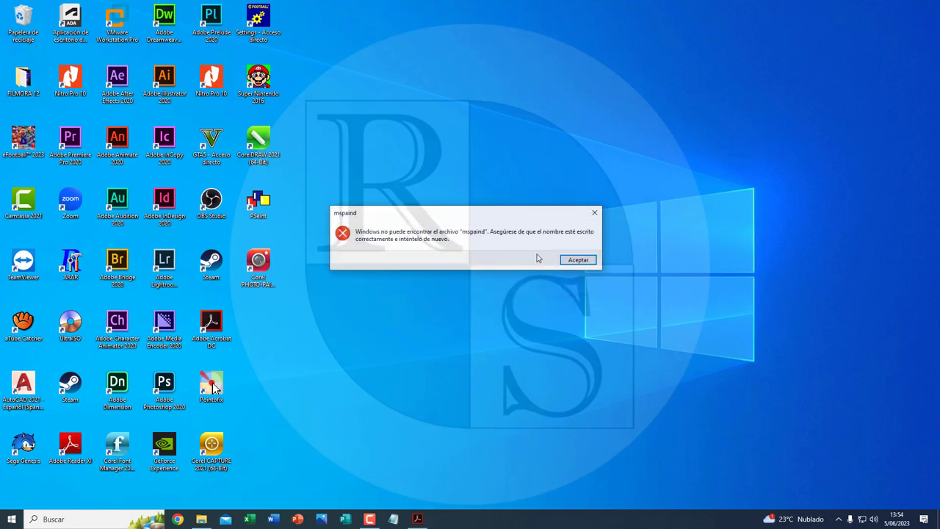
- Dismiss the not-found error, correct the command to 'mspaint' and run it
click(577, 260)
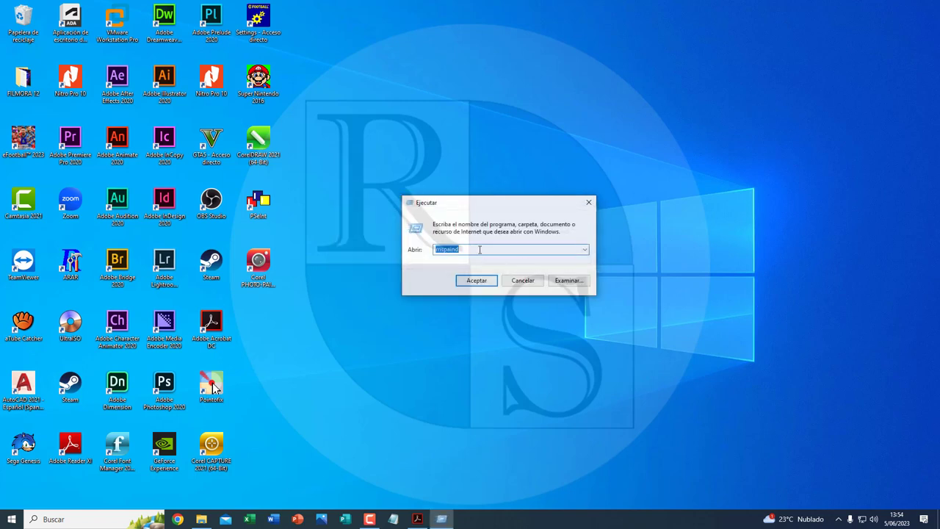
click(479, 250)
key(BackSpace)
text(t)
click(476, 281)
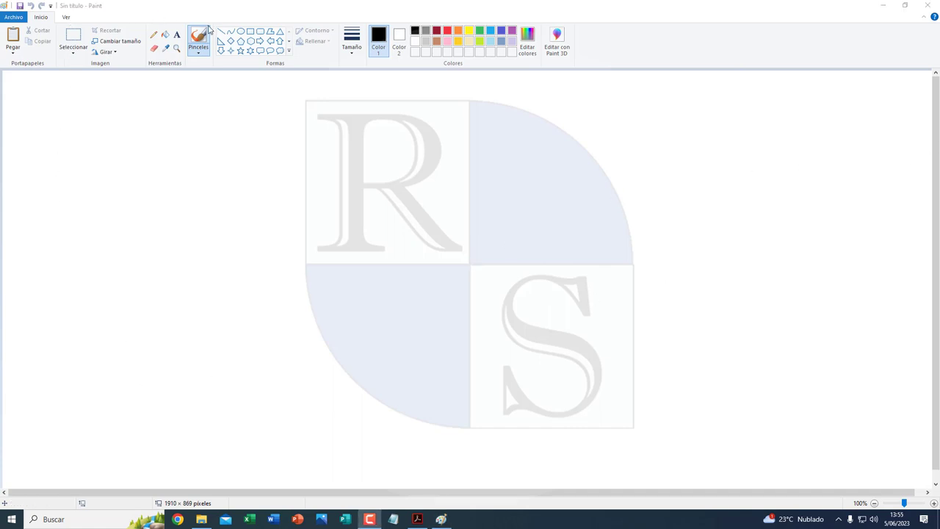
mouse_move(207, 150)
mouse_down()
mouse_move(482, 216)
mouse_move(364, 263)
mouse_up()
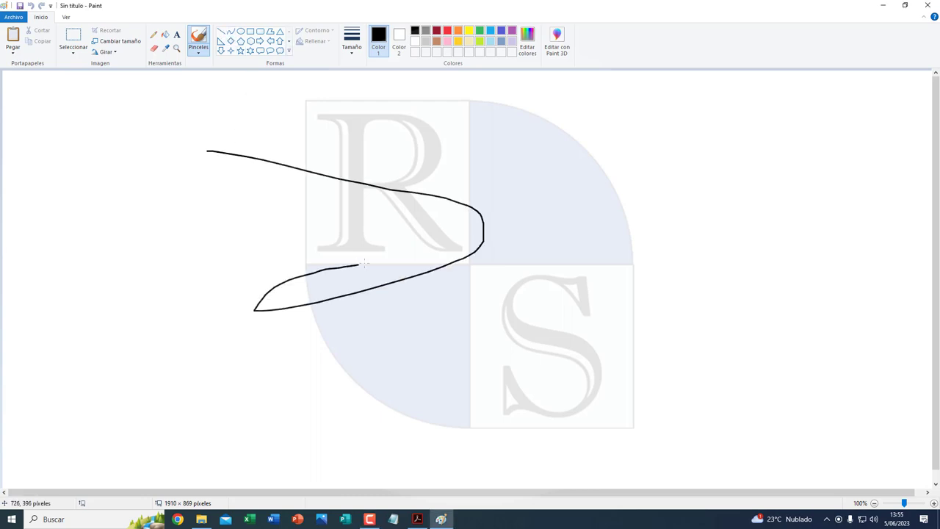
mouse_move(518, 186)
mouse_down()
mouse_move(419, 345)
mouse_move(360, 313)
mouse_up()
mouse_move(276, 245)
mouse_down()
mouse_move(213, 351)
mouse_move(326, 388)
mouse_up()
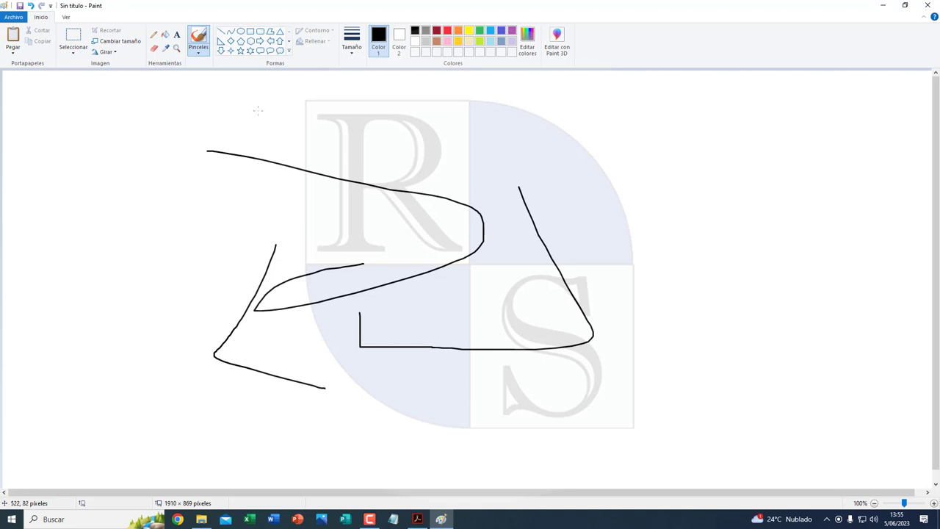
click(154, 48)
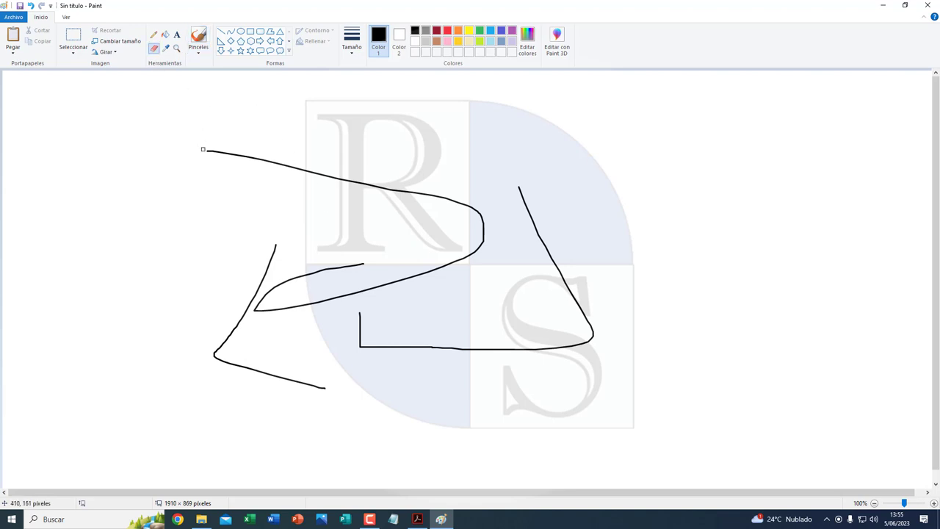
drag(203, 149, 263, 161)
drag(277, 244, 274, 250)
click(11, 21)
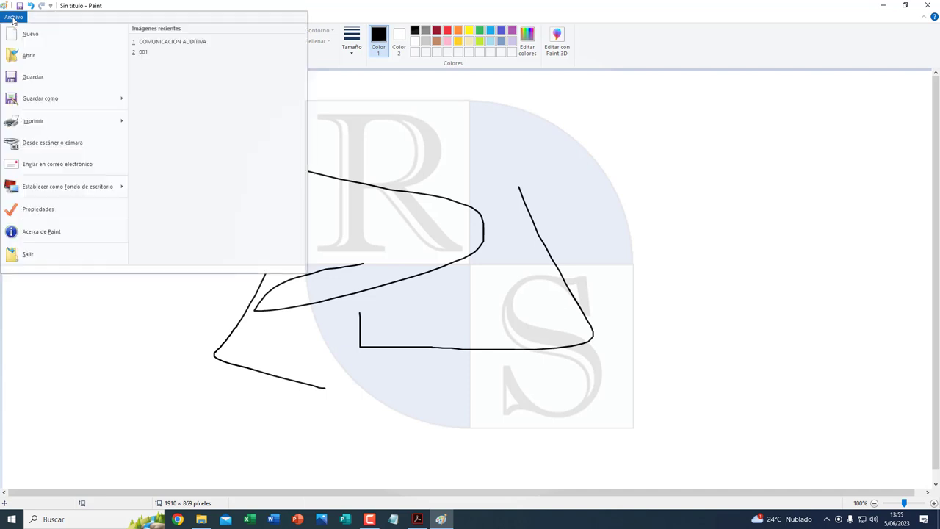
click(16, 34)
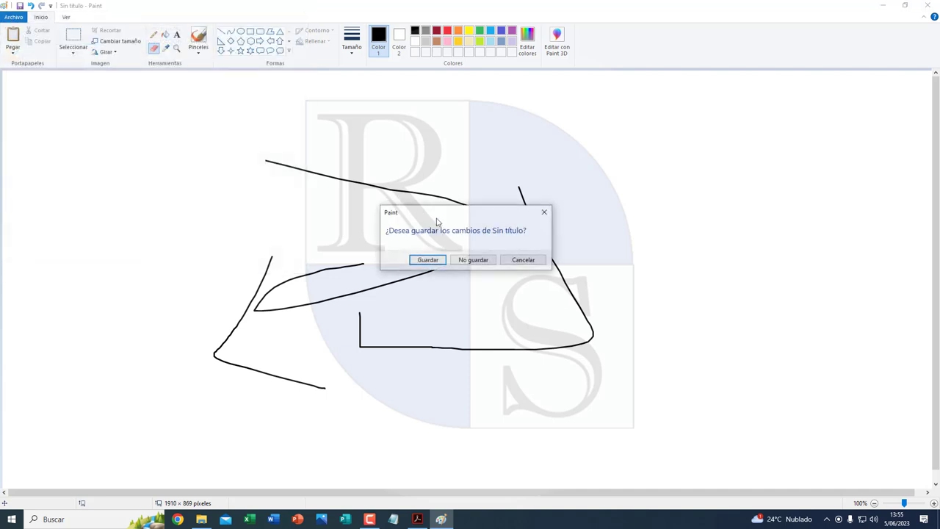
click(469, 261)
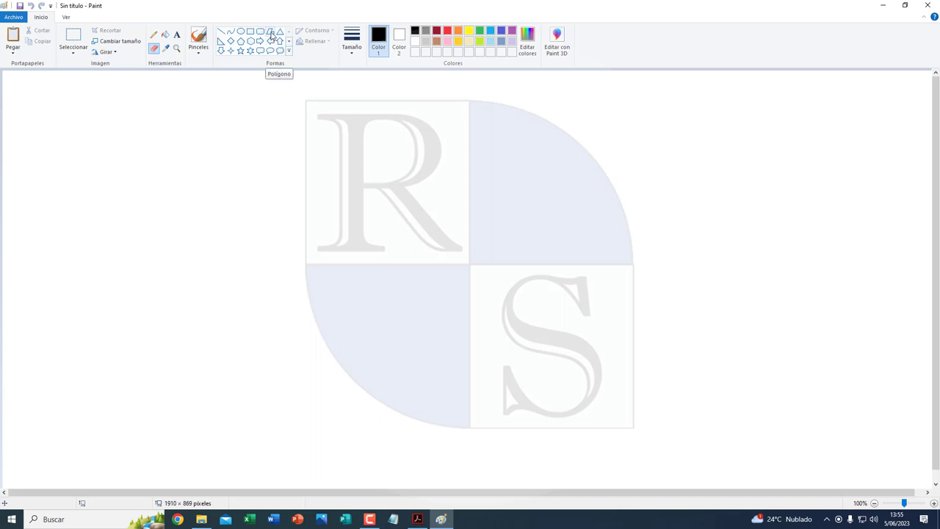
- Start a Polygon outline with the lid's top edge, left side and lower-left diagonal
click(271, 35)
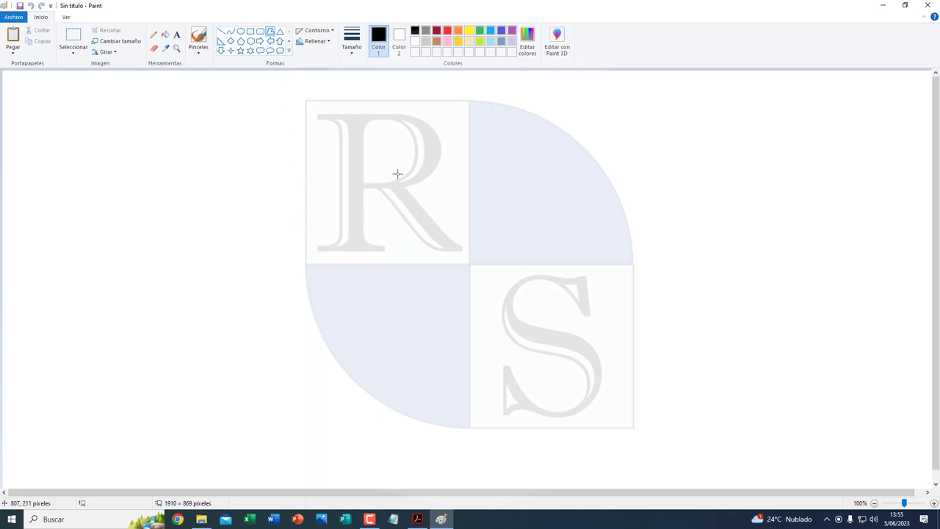
click(589, 178)
drag(565, 176, 392, 175)
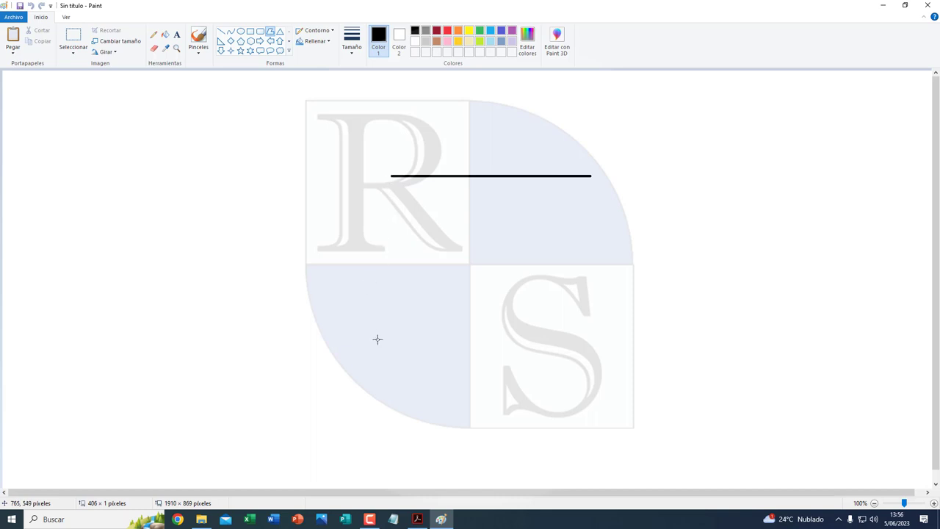
drag(378, 339, 392, 342)
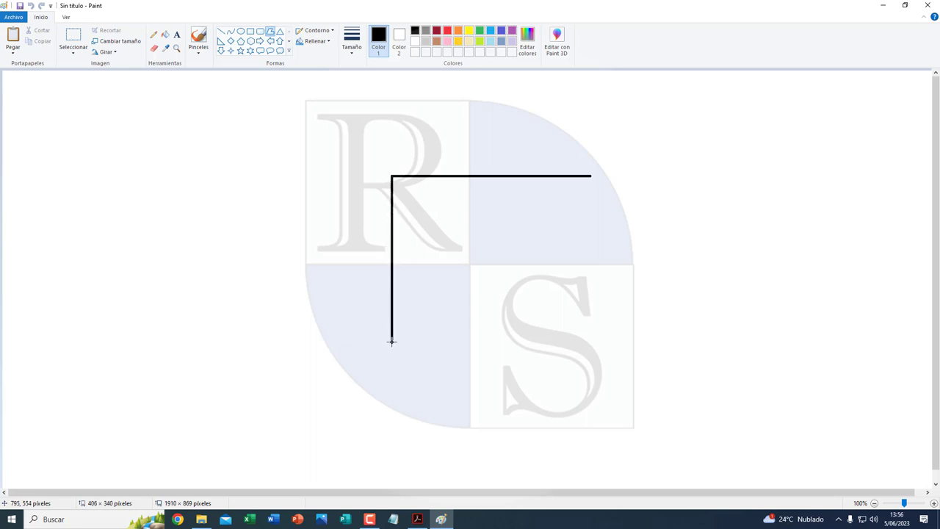
click(303, 432)
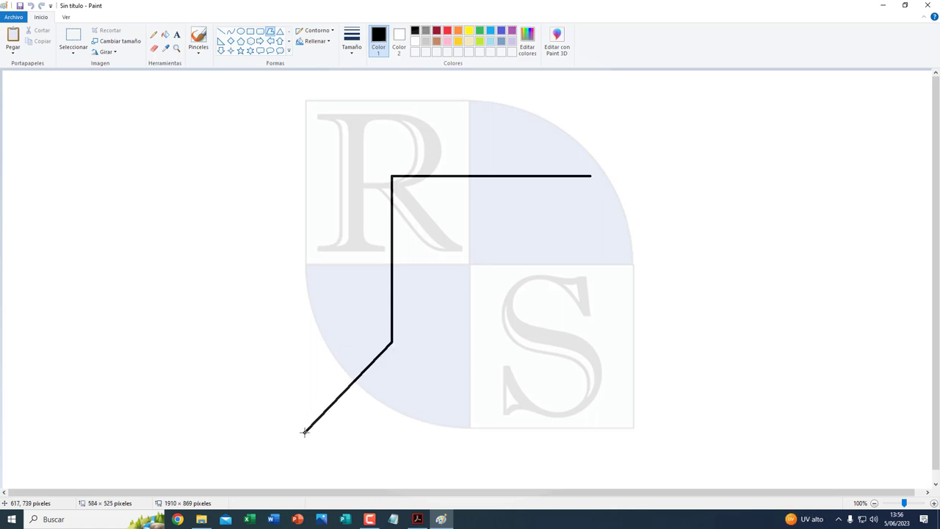
drag(305, 432, 301, 430)
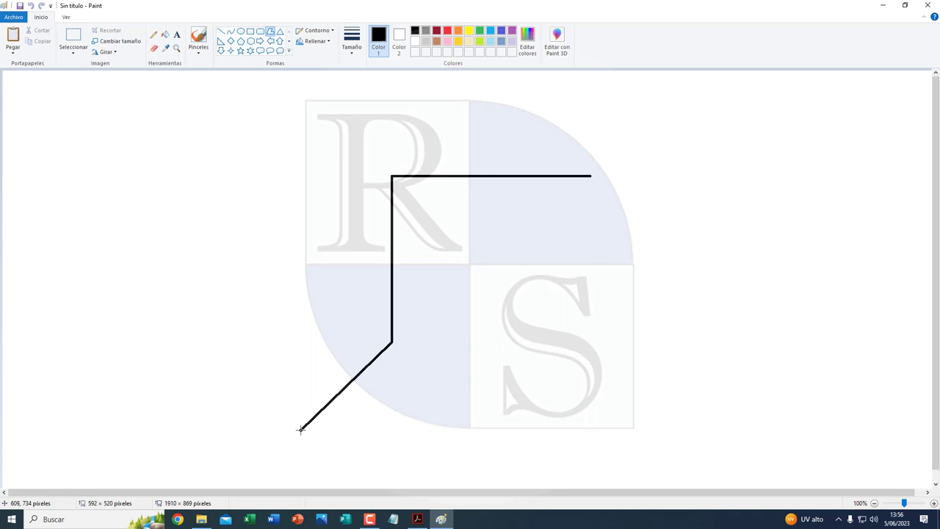
drag(300, 429, 302, 431)
- Finish the outline with the base bottom, right slant and lid's right side, then commit
click(530, 428)
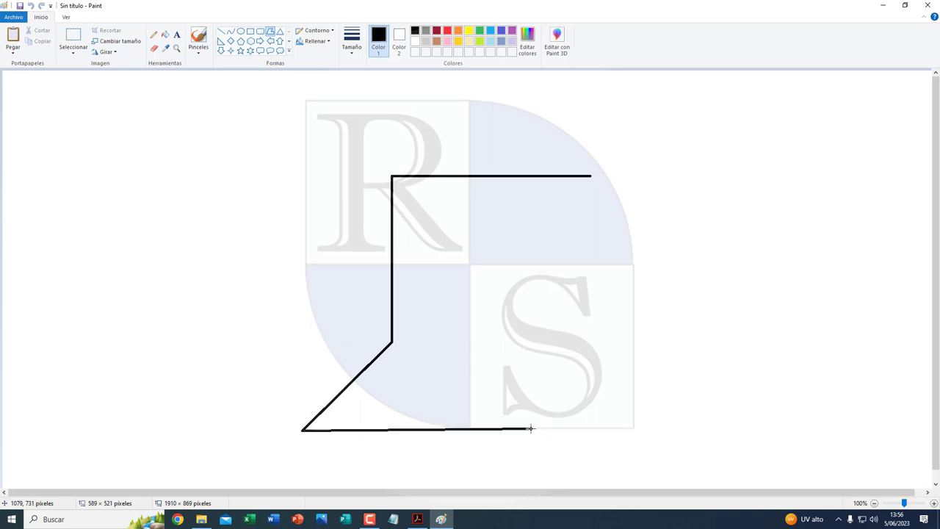
drag(531, 429, 530, 430)
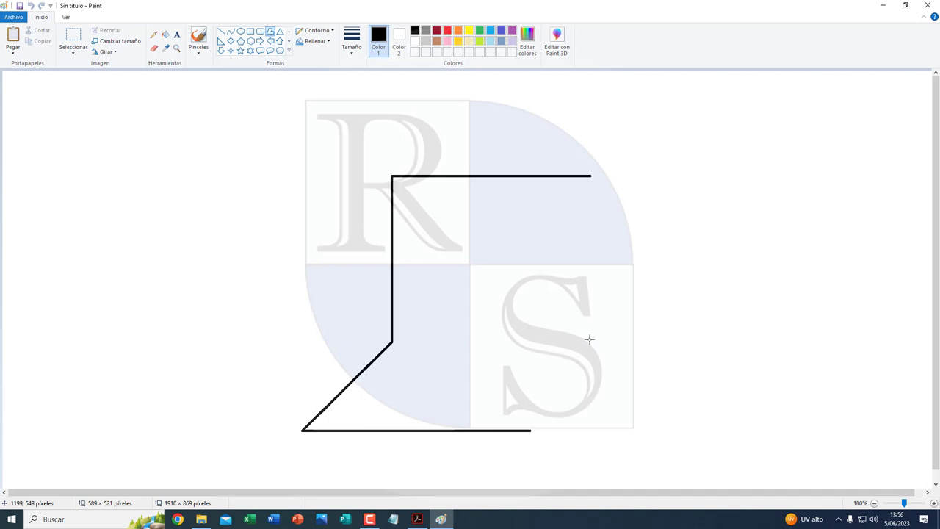
drag(530, 431, 589, 340)
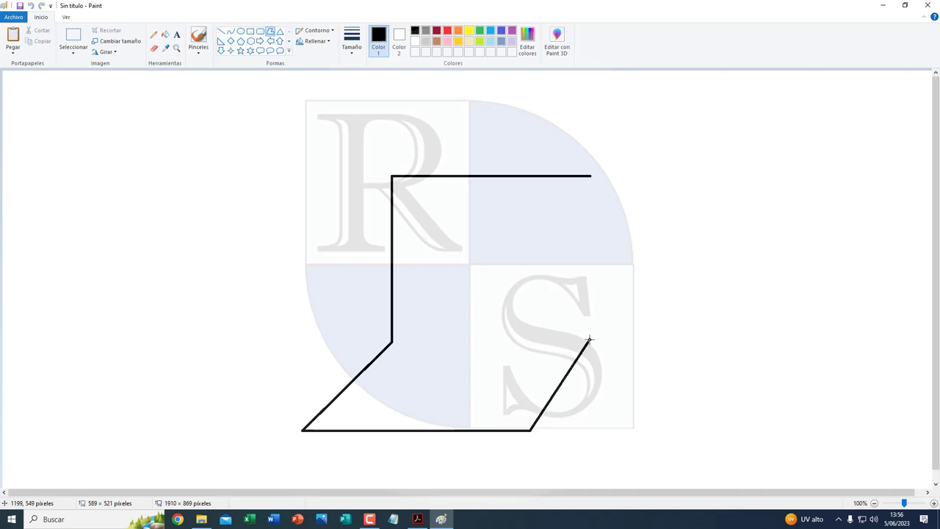
click(589, 175)
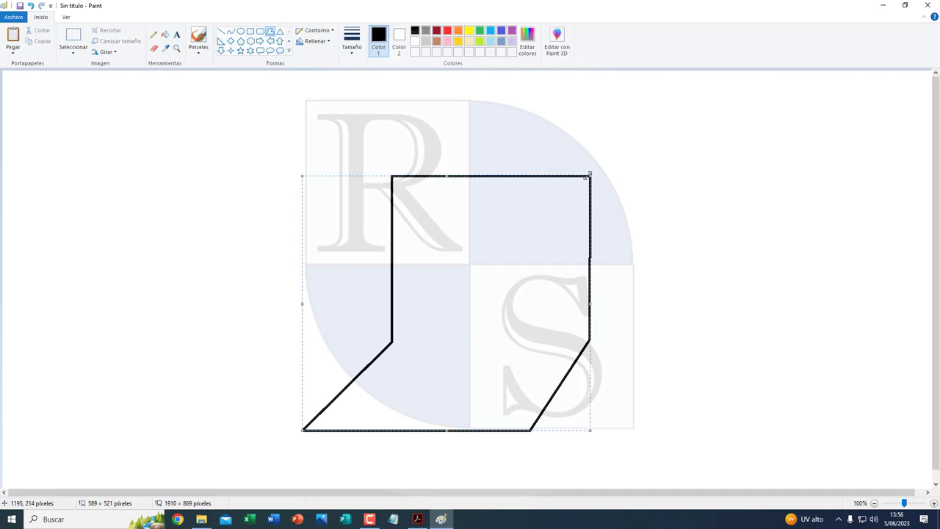
click(673, 227)
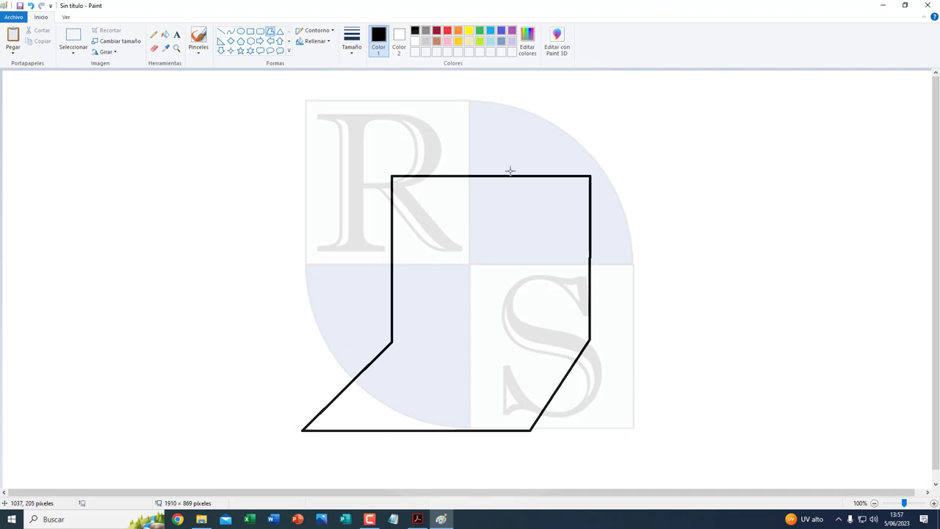
click(271, 33)
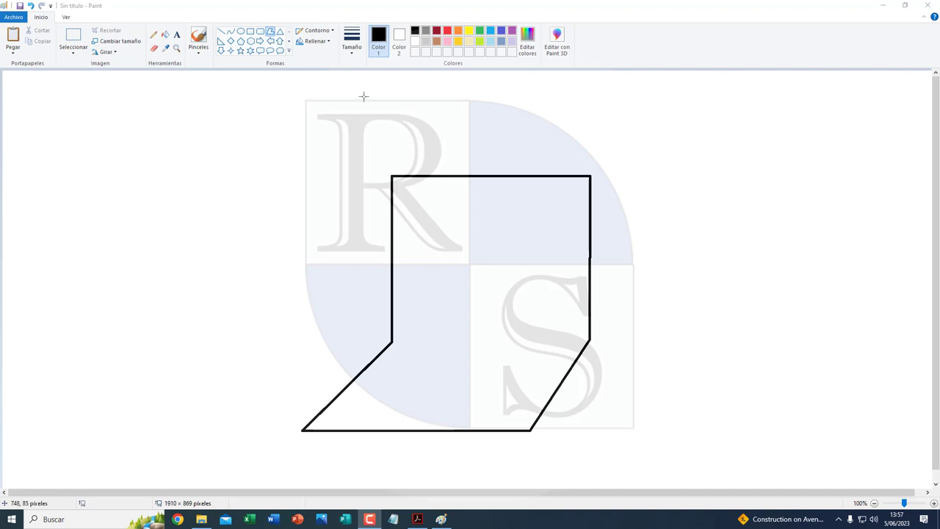
click(271, 32)
- Draw a closed four-sided polygon inside the upper lid as the screen and commit it
click(413, 192)
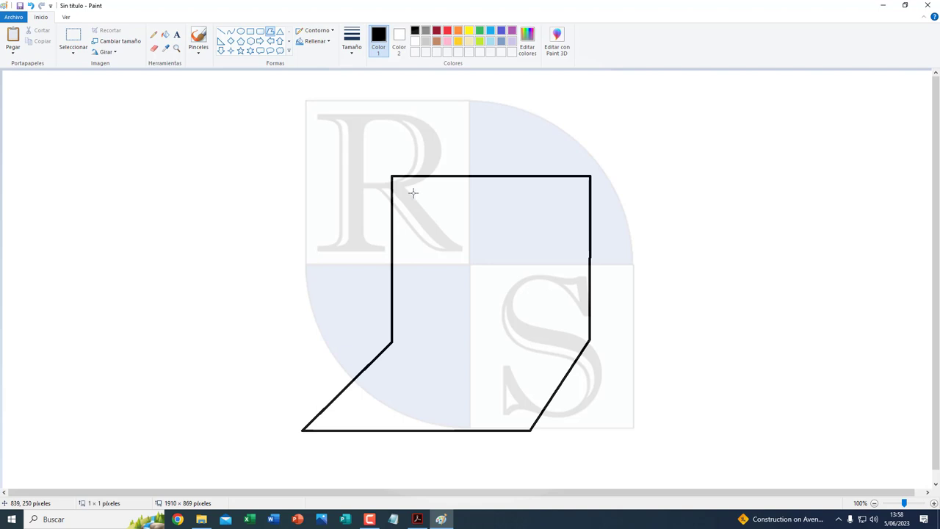
mouse_move(413, 192)
mouse_down()
mouse_move(582, 191)
mouse_move(572, 193)
mouse_up()
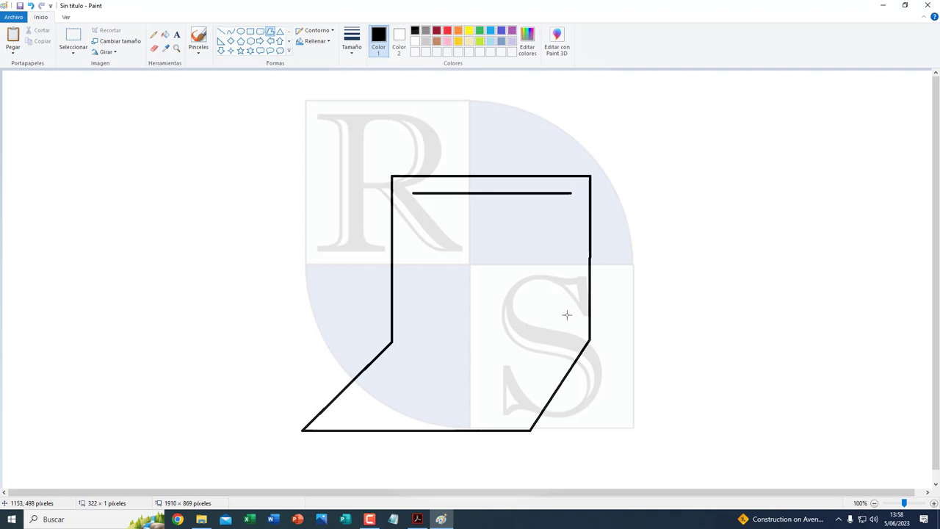
drag(568, 315, 571, 315)
click(416, 317)
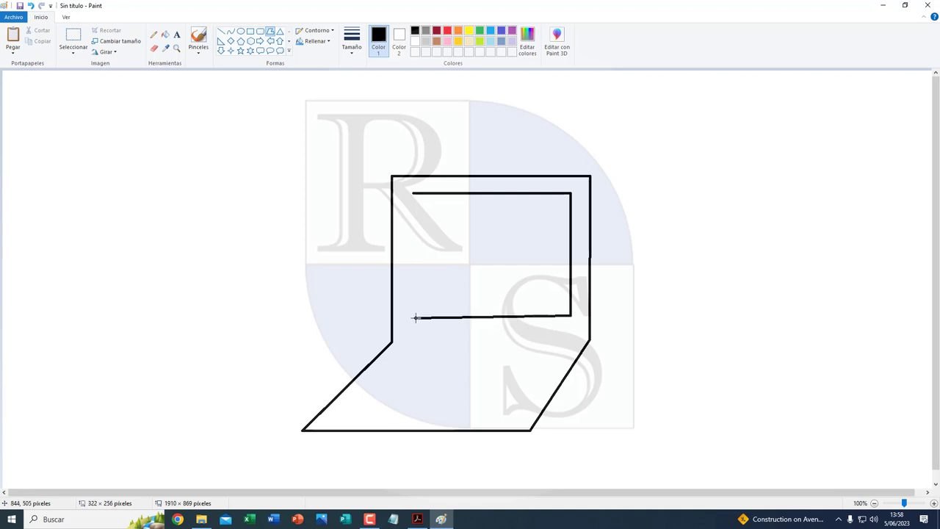
drag(415, 317, 414, 316)
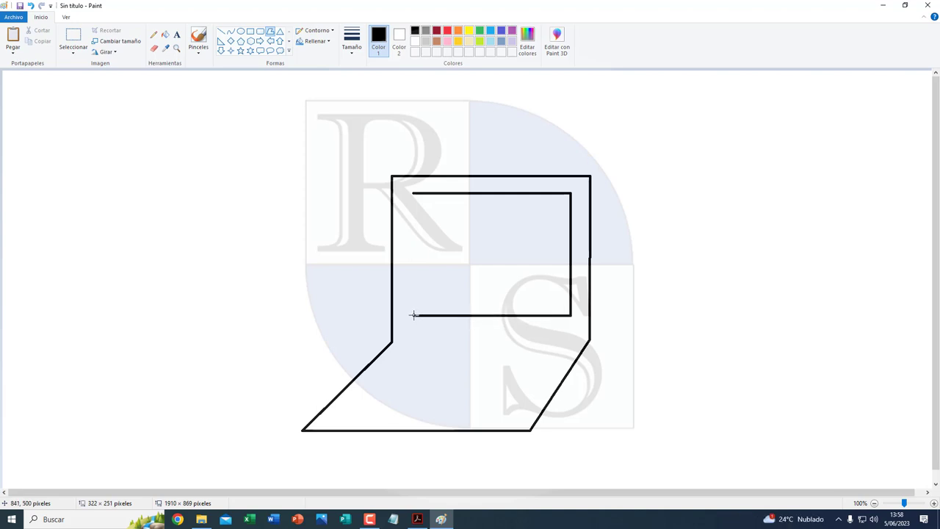
drag(414, 315, 412, 315)
click(413, 191)
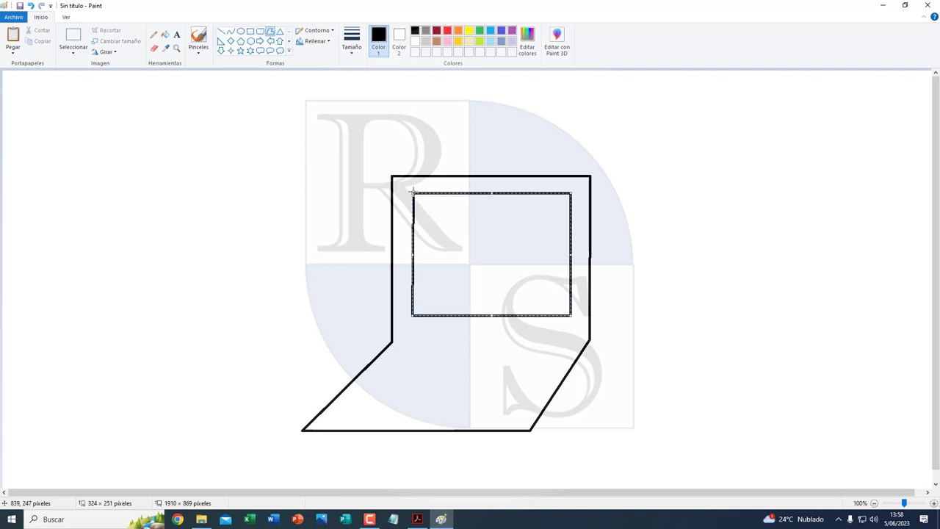
click(681, 213)
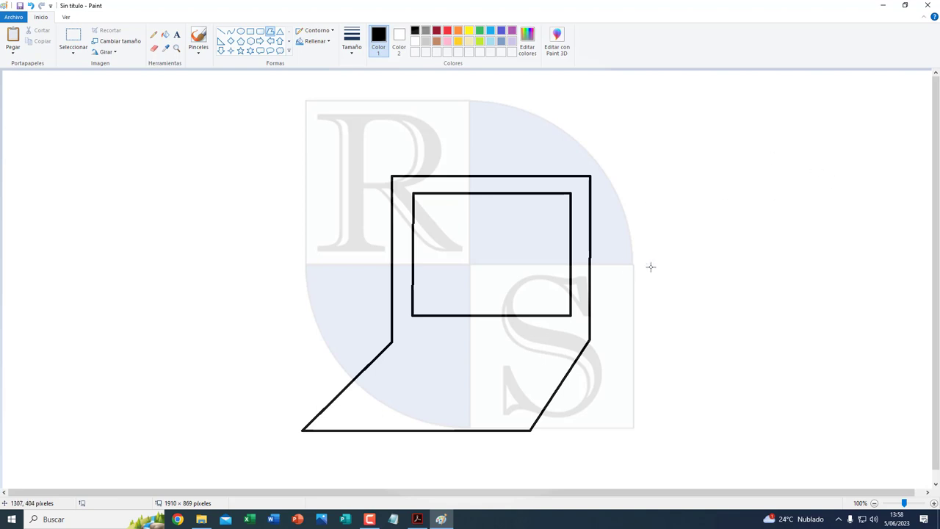
key(F10)
- Draw a small oval webcam above the screen, nudging it right and up into place
click(240, 31)
mouse_move(476, 177)
mouse_down()
mouse_move(495, 194)
mouse_move(492, 186)
mouse_up()
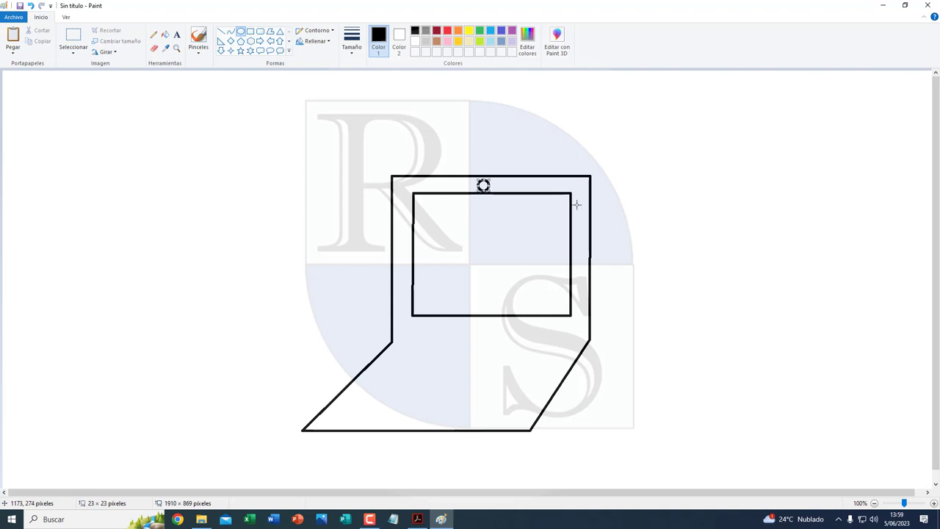
key(Right)
key(Right)
key(Right)
key(Right)
key(Right)
key(Right)
key(Right)
key(Right)
key(Right)
key(Right)
key(Right)
key(Right)
key(Right)
key(Right)
key(Right)
key(Right)
key(Right)
key(Right)
key(Up)
key(Up)
key(Up)
click(574, 137)
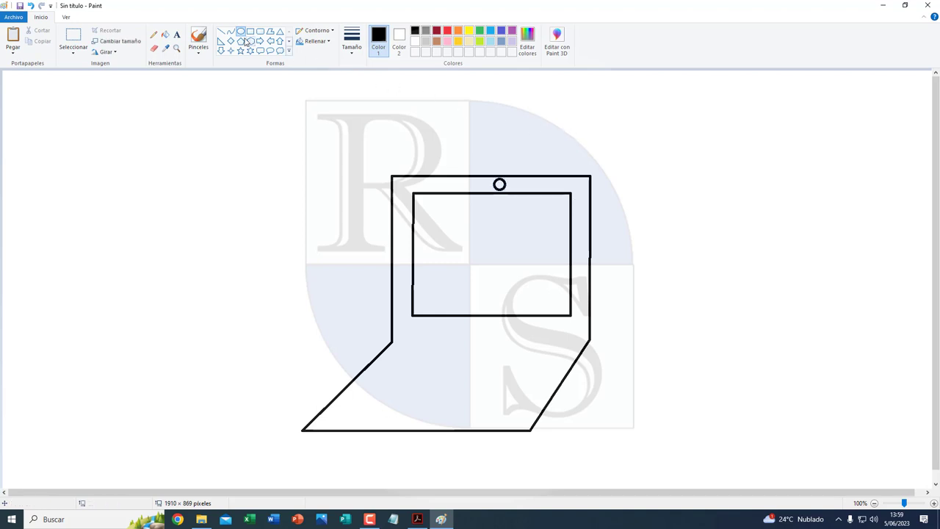
- Draw a straight line between the lid's two lower corners as the hinge
click(222, 33)
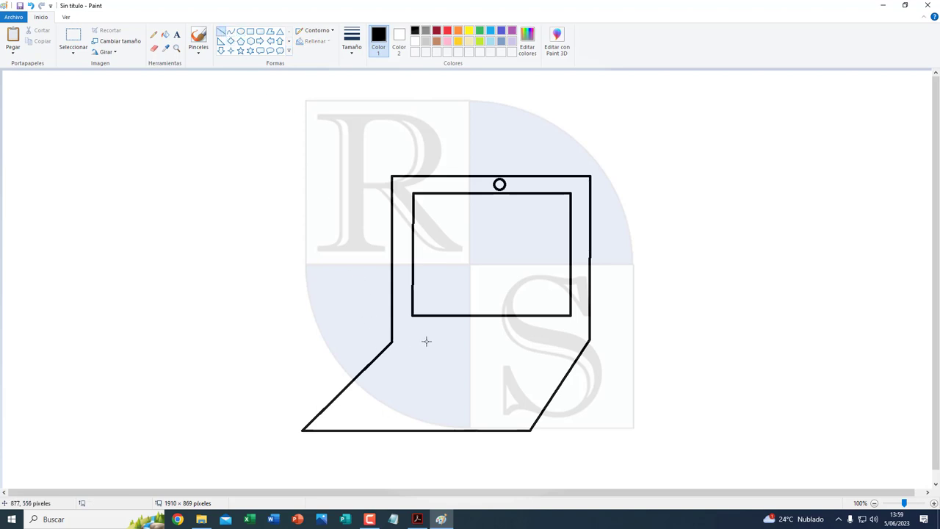
drag(392, 342, 590, 339)
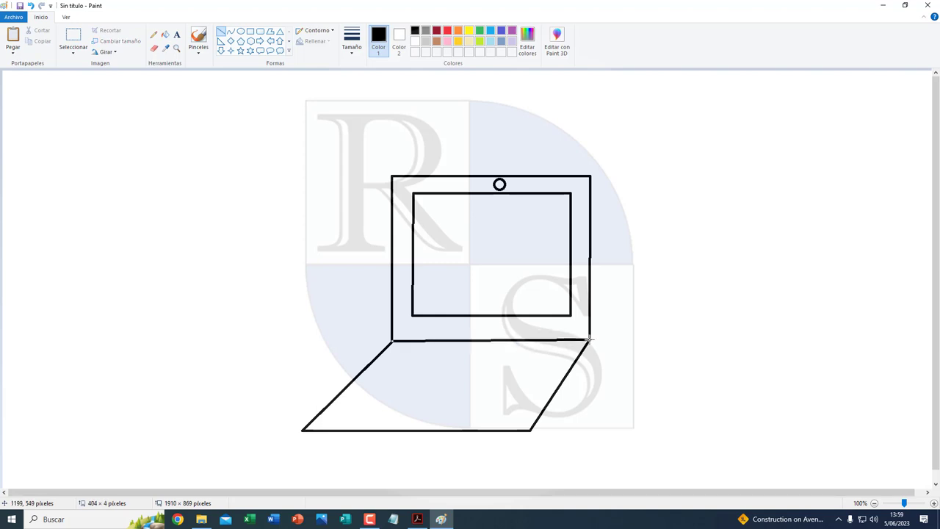
click(682, 252)
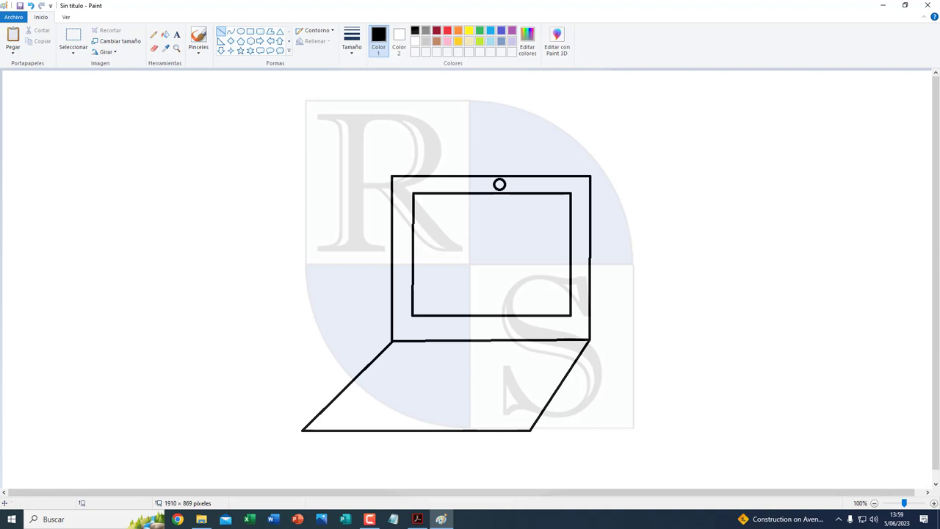
key(F10)
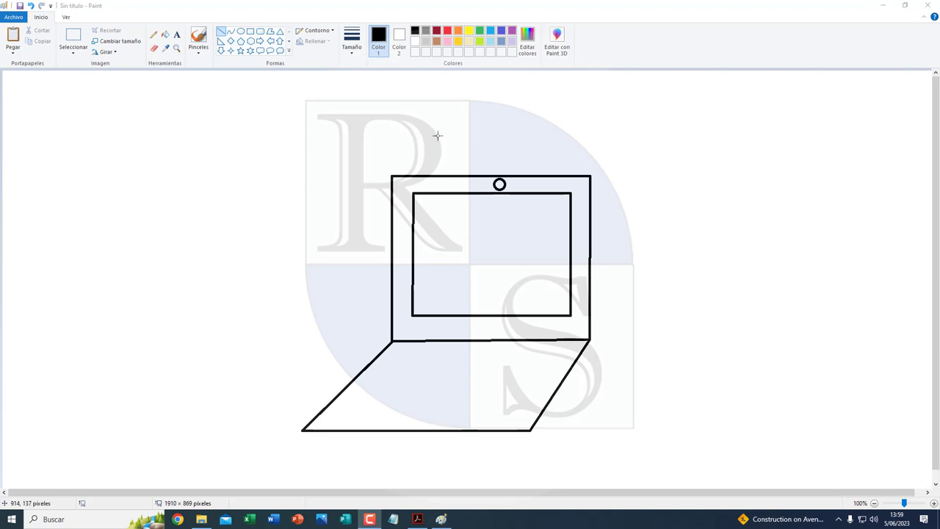
- Begin a polygon keyboard outline on the base, then undo the crooked attempt
click(270, 33)
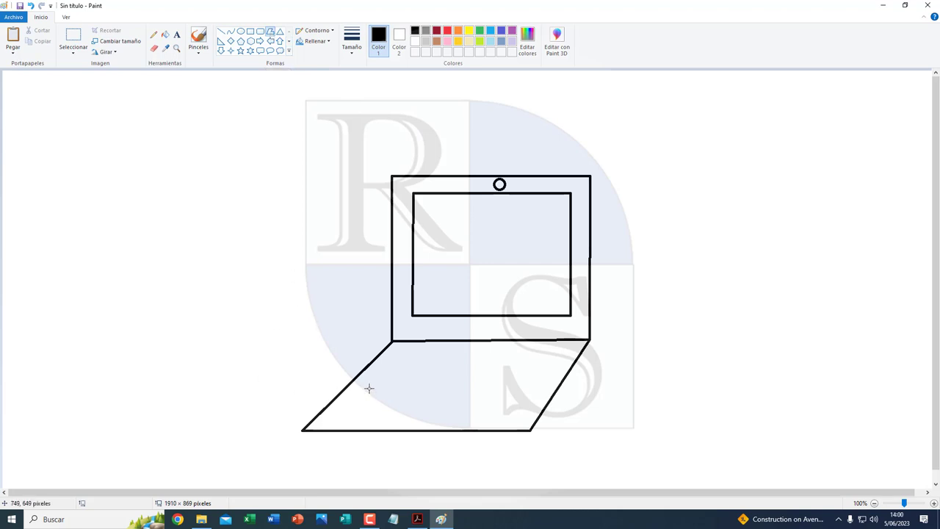
drag(369, 388, 396, 354)
click(558, 356)
drag(558, 355, 558, 353)
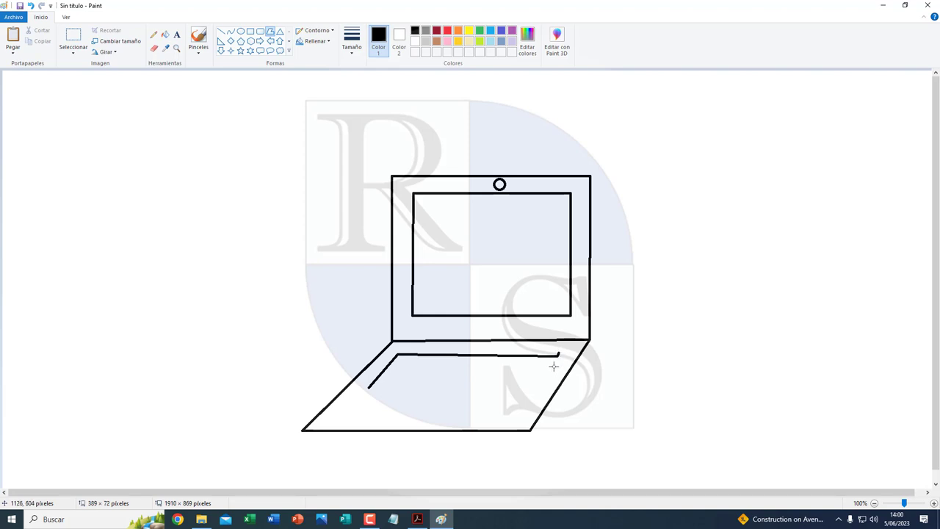
click(153, 48)
key(ctrl+z)
key(ctrl+z)
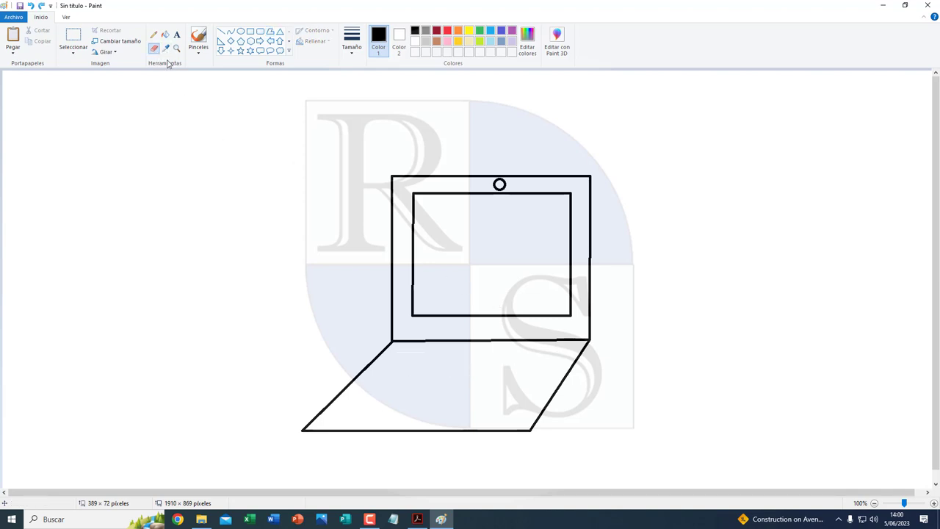
- Redraw the keyboard area as a closed slanted parallelogram below the hinge
click(271, 31)
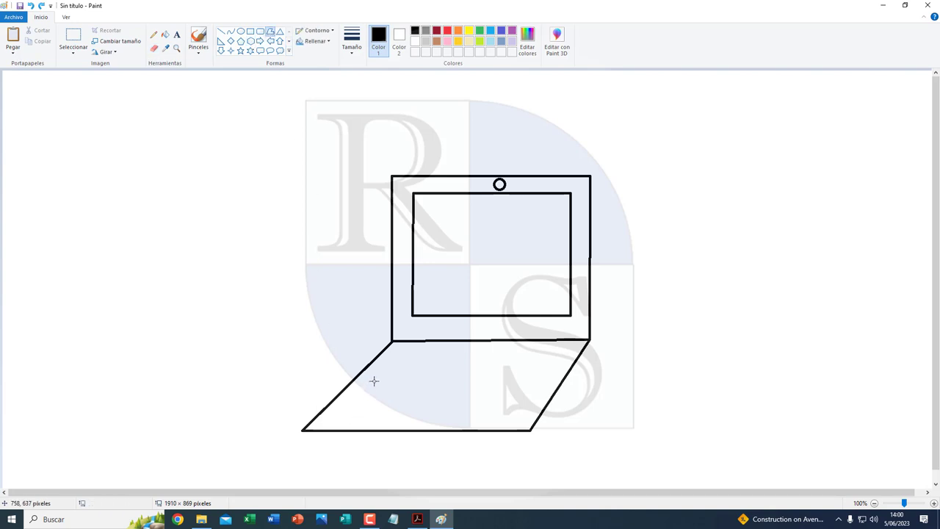
drag(363, 393, 393, 359)
click(554, 360)
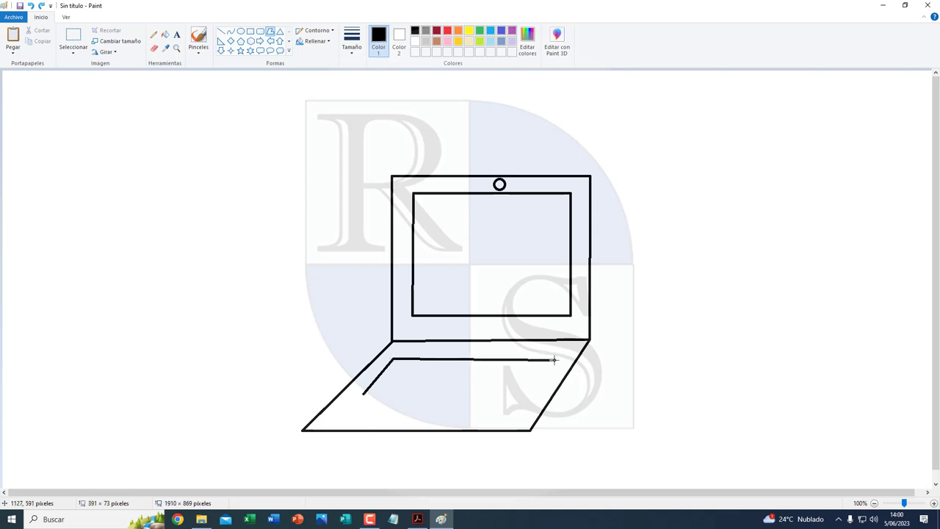
drag(555, 360, 554, 359)
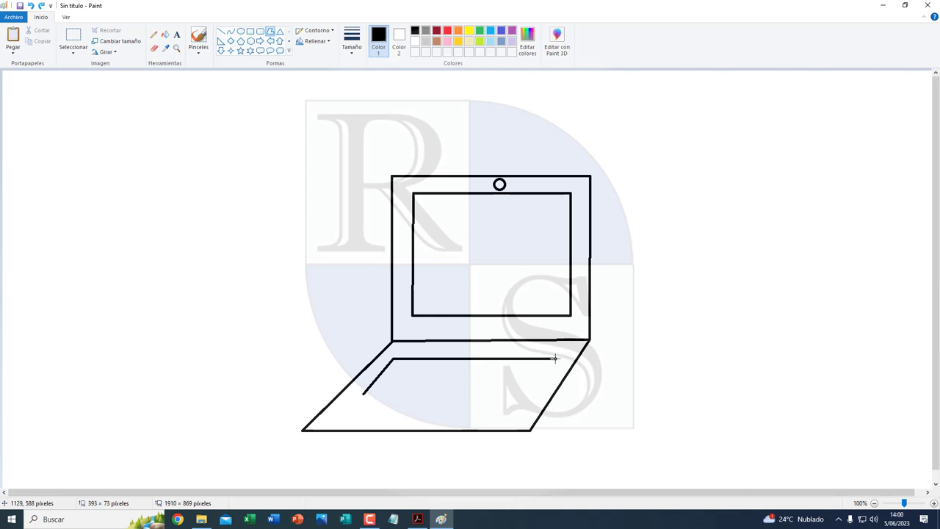
click(534, 398)
drag(533, 398, 528, 398)
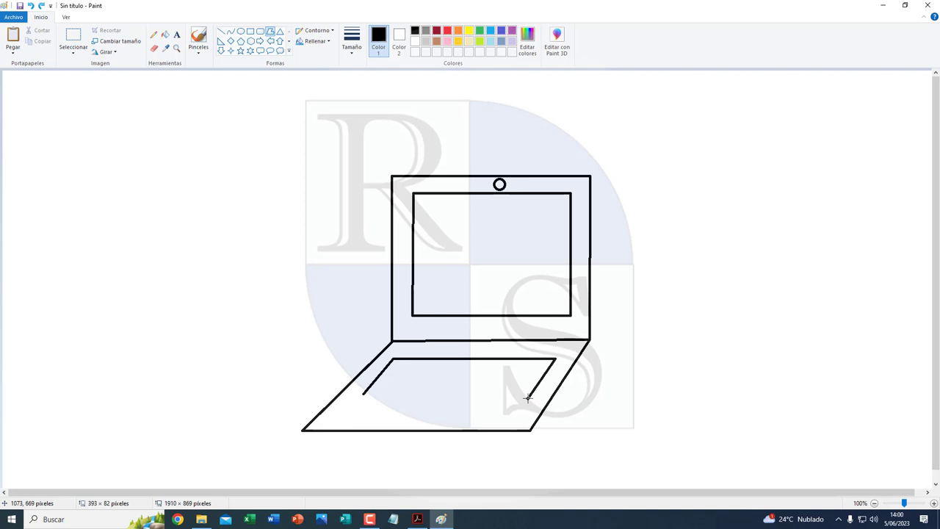
click(362, 394)
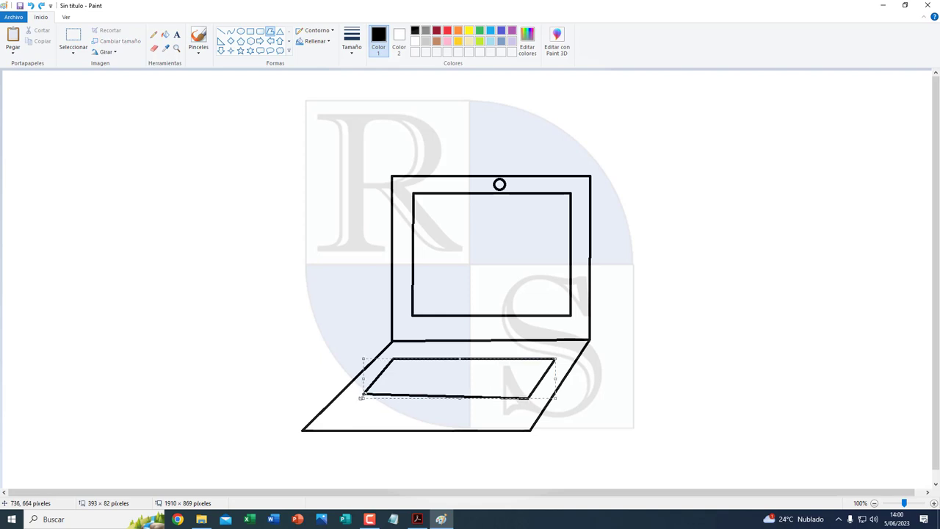
- Draw a small slanted trapezoid touchpad, about 133 × 41 pixels, below the keyboard area
click(413, 404)
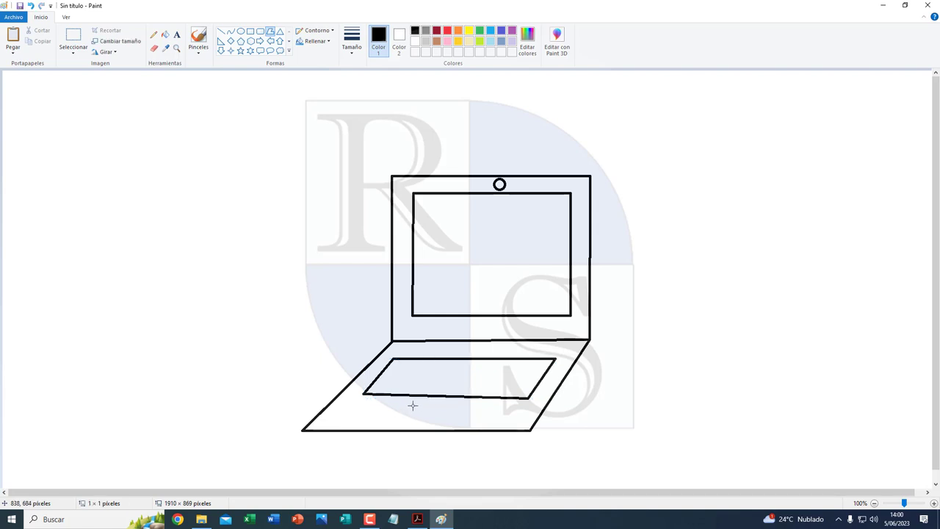
drag(413, 405, 463, 406)
click(454, 425)
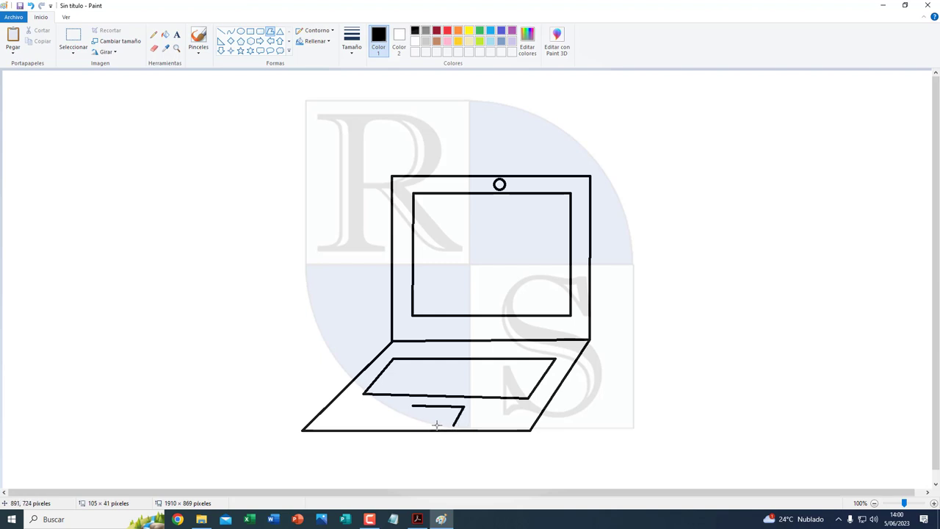
click(399, 424)
click(413, 405)
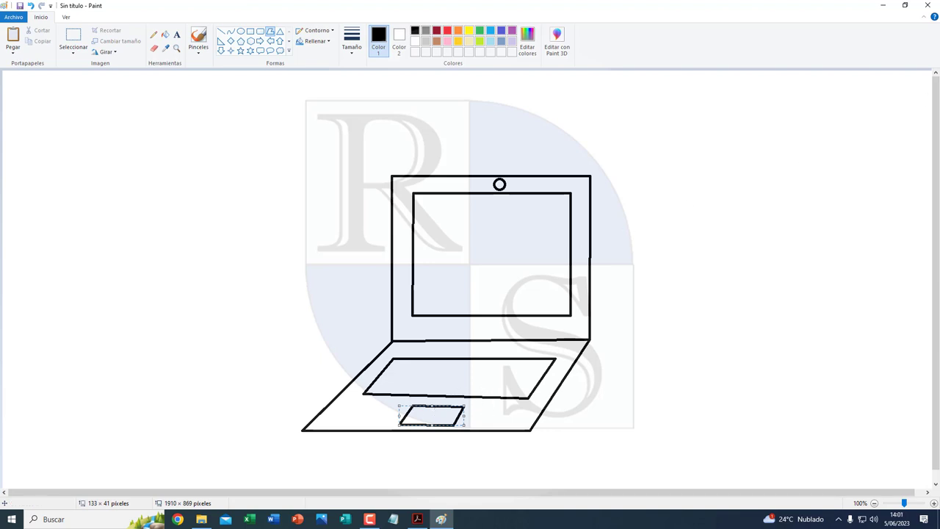
key(F10)
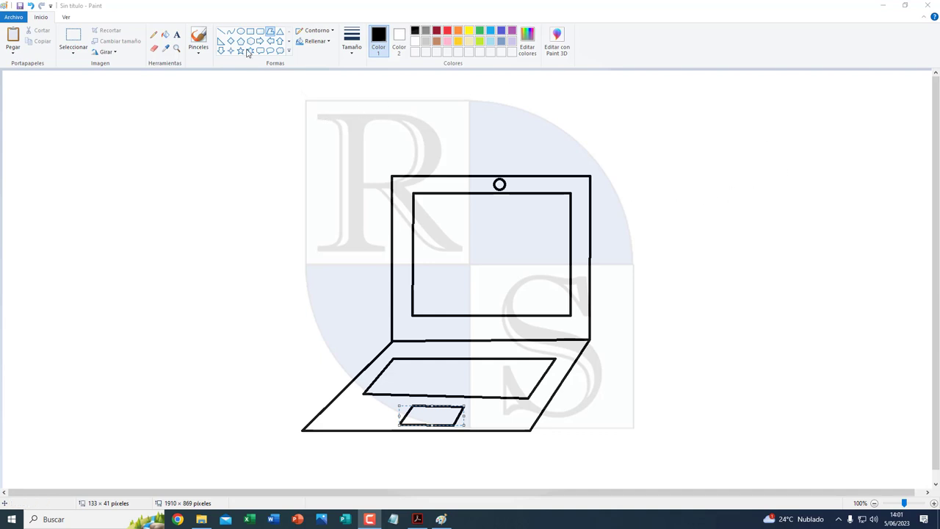
- Draw horizontal key-row lines across the keyboard area with the Line tool
click(221, 32)
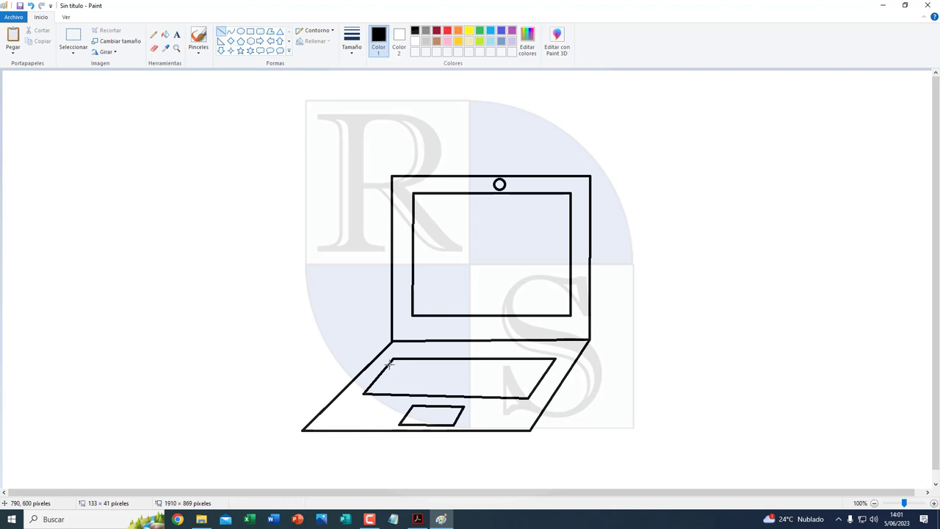
drag(390, 362, 552, 364)
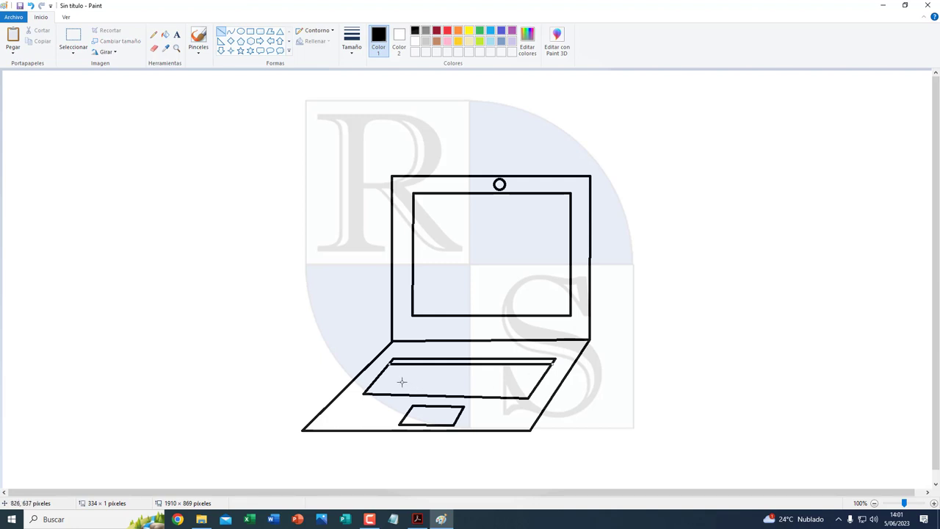
drag(385, 373, 547, 372)
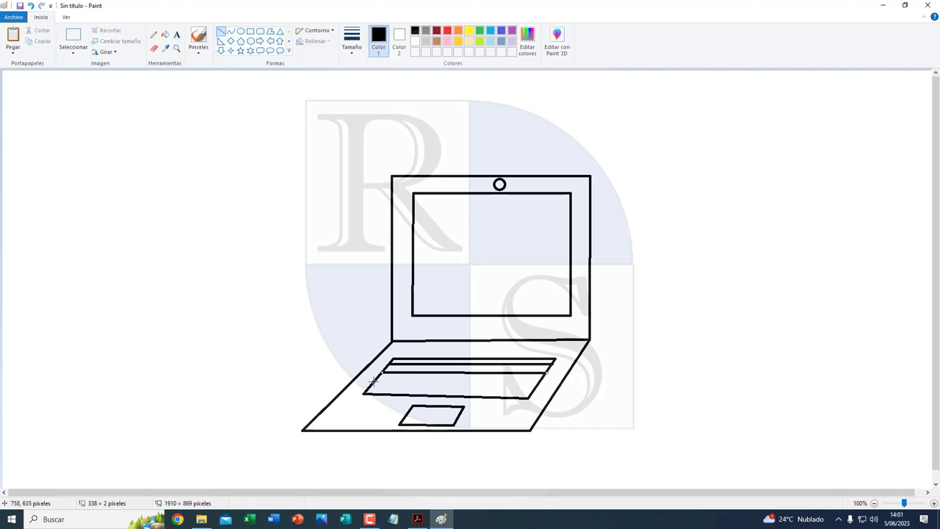
drag(373, 379, 542, 381)
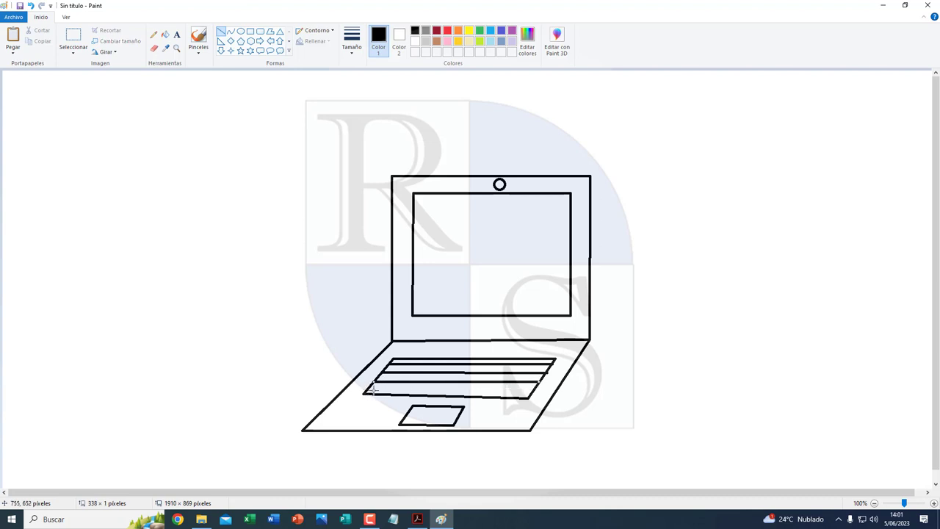
click(579, 379)
drag(366, 389, 533, 390)
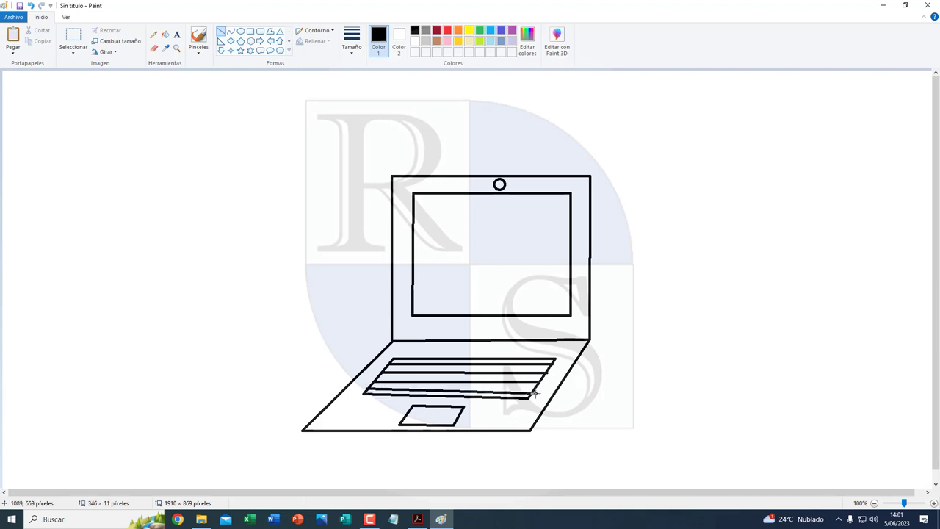
drag(533, 390, 531, 392)
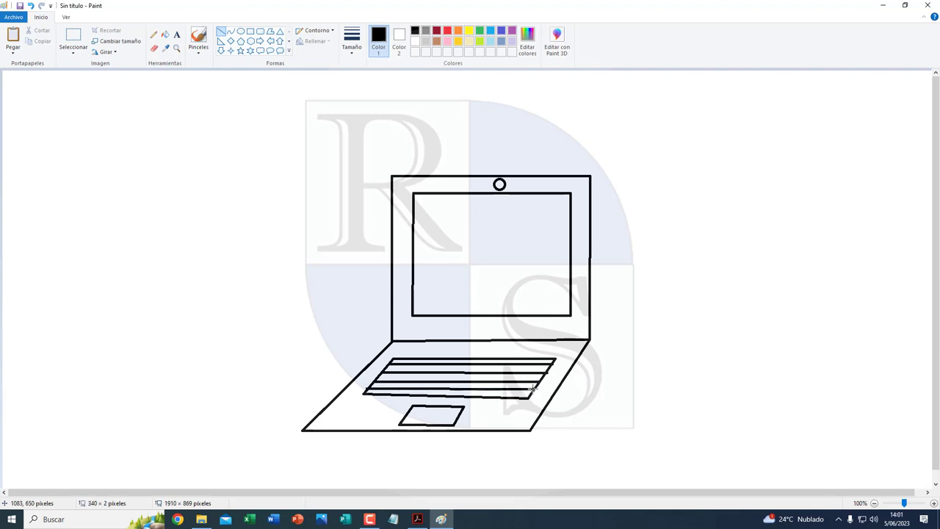
- Draw eight slanted key column lines from the keyboard's left side inward
drag(406, 357, 380, 395)
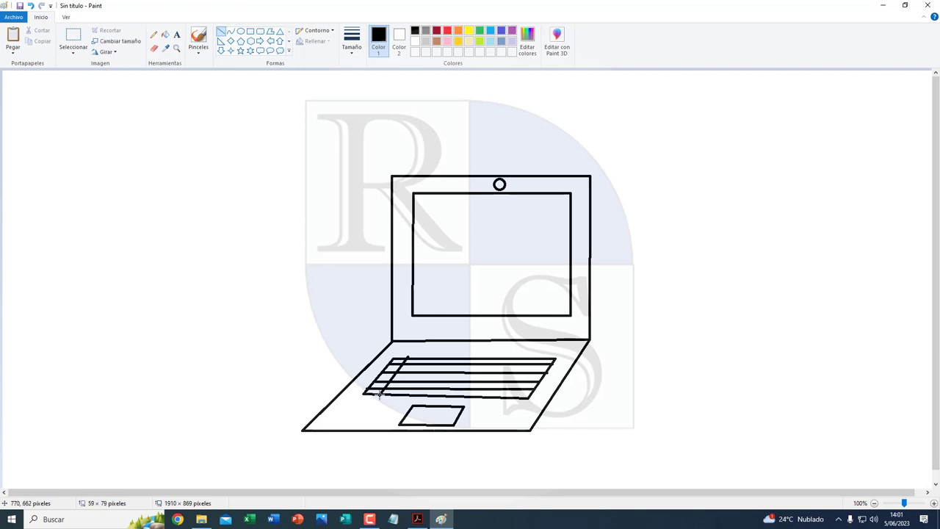
drag(421, 358, 397, 396)
drag(434, 359, 411, 396)
drag(443, 358, 423, 395)
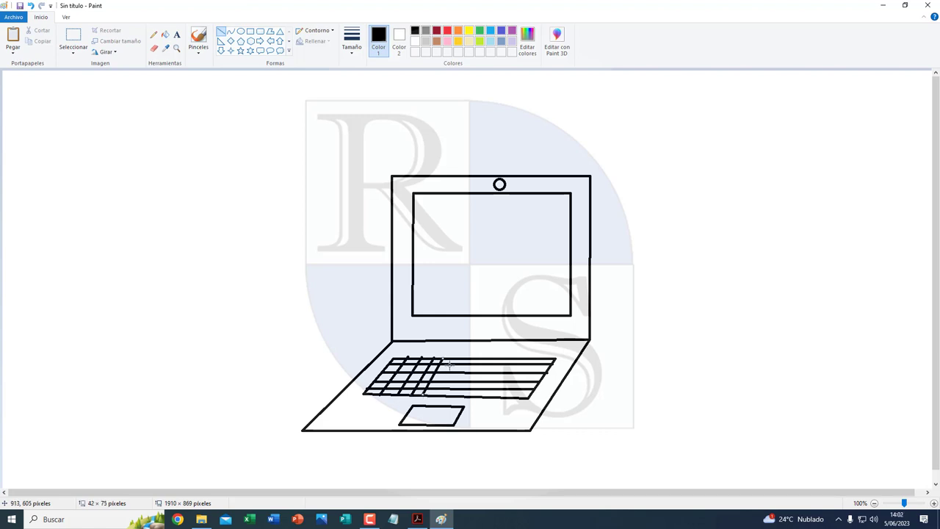
drag(452, 357, 433, 396)
drag(463, 357, 444, 396)
drag(474, 358, 457, 394)
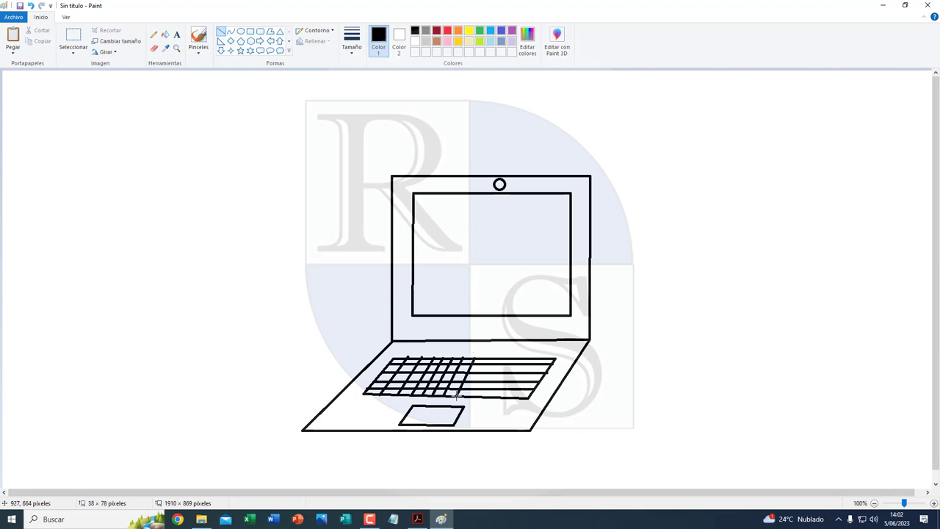
drag(484, 357, 470, 395)
- Add five more slanted column lines reaching the keyboard's right edge
click(486, 366)
drag(493, 357, 486, 389)
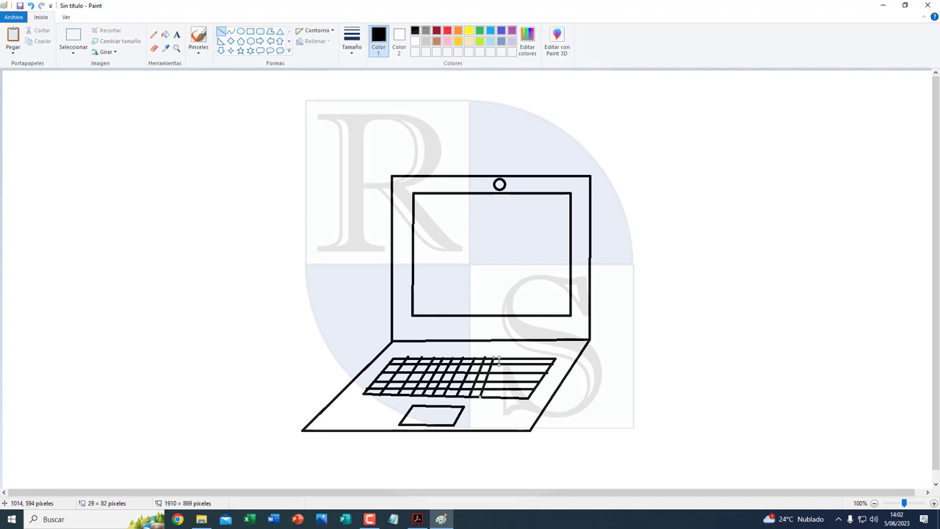
drag(502, 358, 489, 396)
drag(514, 358, 500, 398)
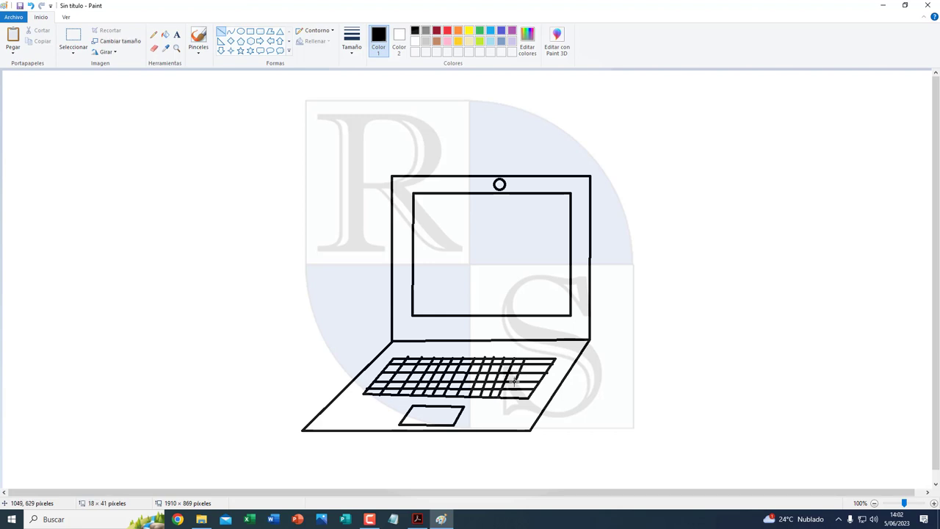
drag(525, 358, 509, 395)
drag(536, 359, 517, 396)
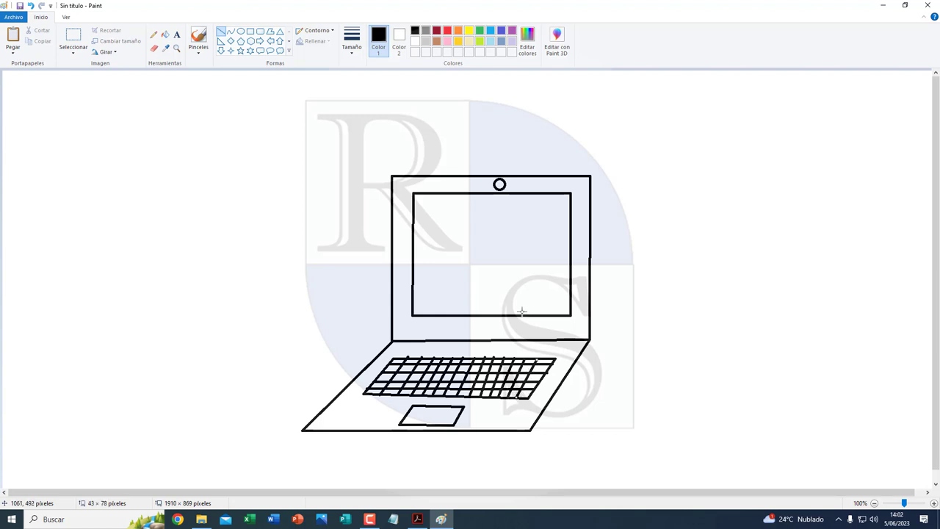
click(154, 48)
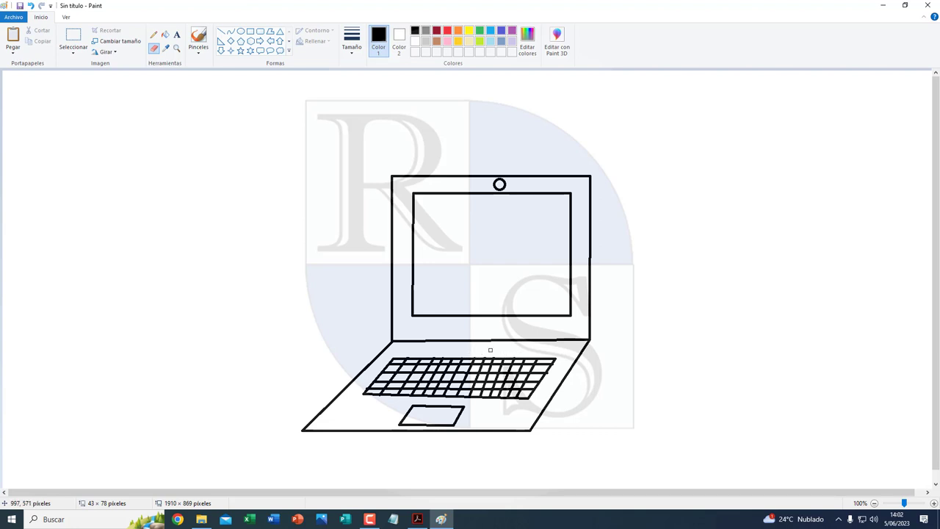
click(221, 31)
- Draw the base's vertical, bottom and diagonal side edges, plus a small 24 × 20 circle above the keyboard
drag(301, 430, 300, 450)
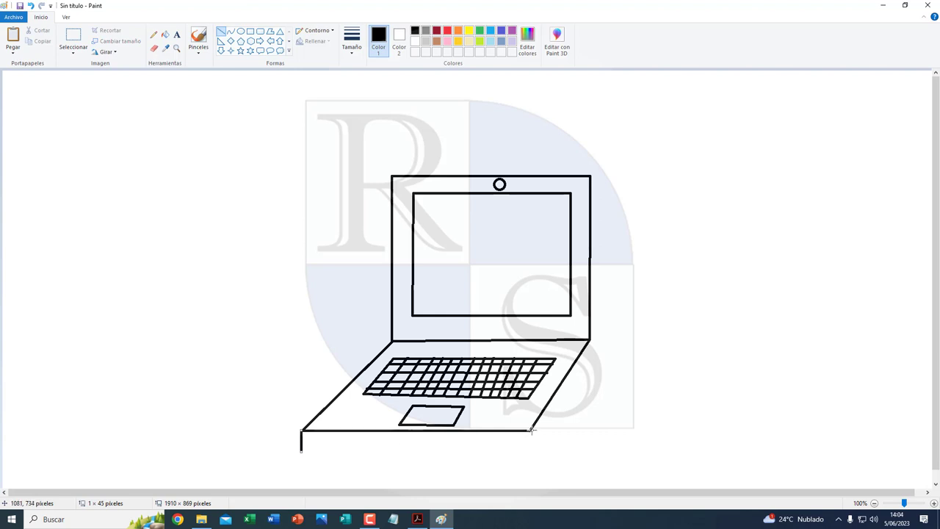
drag(530, 431, 530, 447)
drag(589, 339, 589, 360)
drag(301, 452, 530, 451)
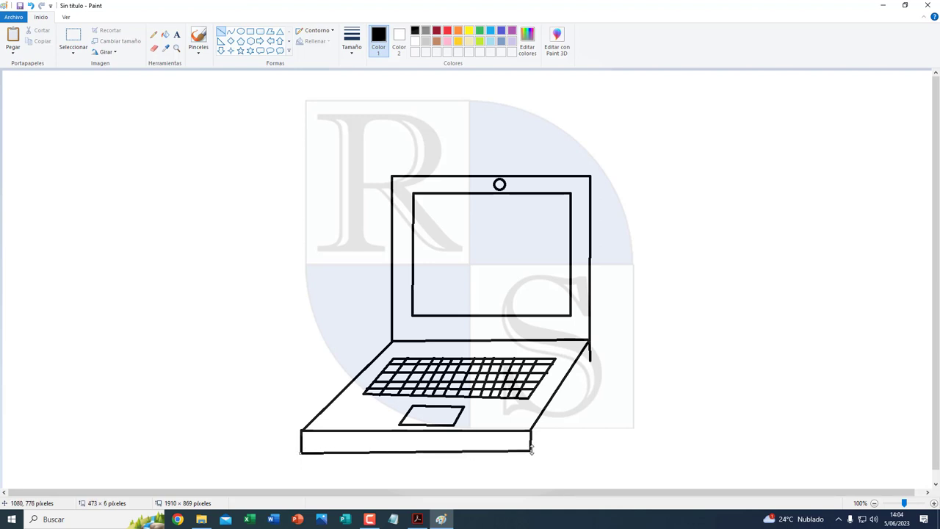
drag(590, 349, 532, 452)
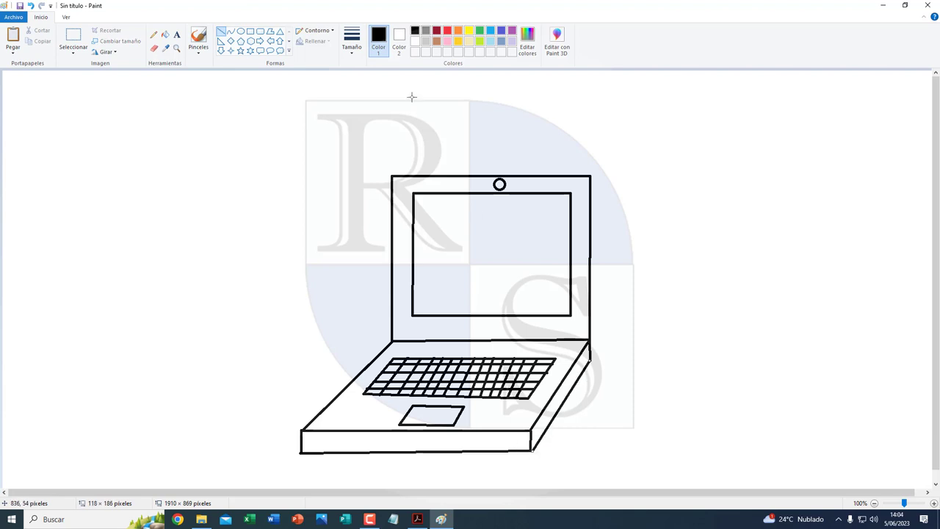
click(241, 31)
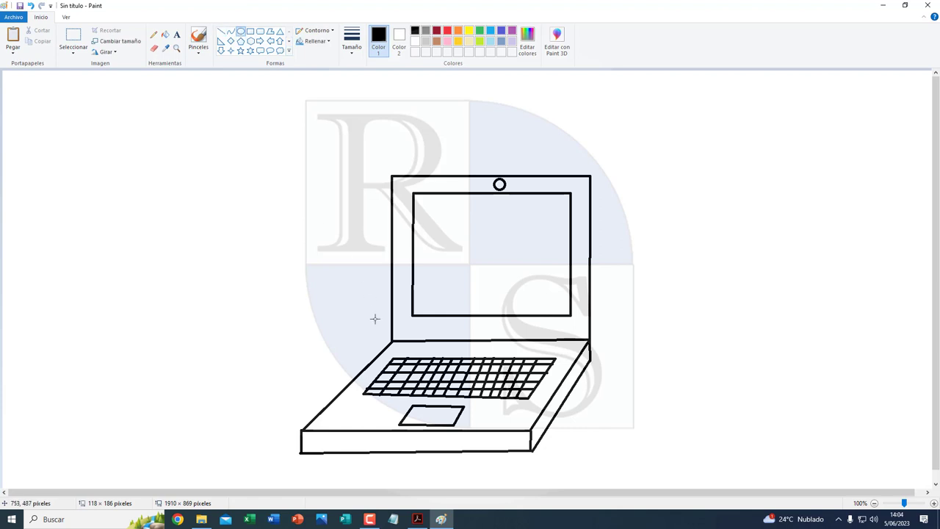
drag(395, 344, 410, 356)
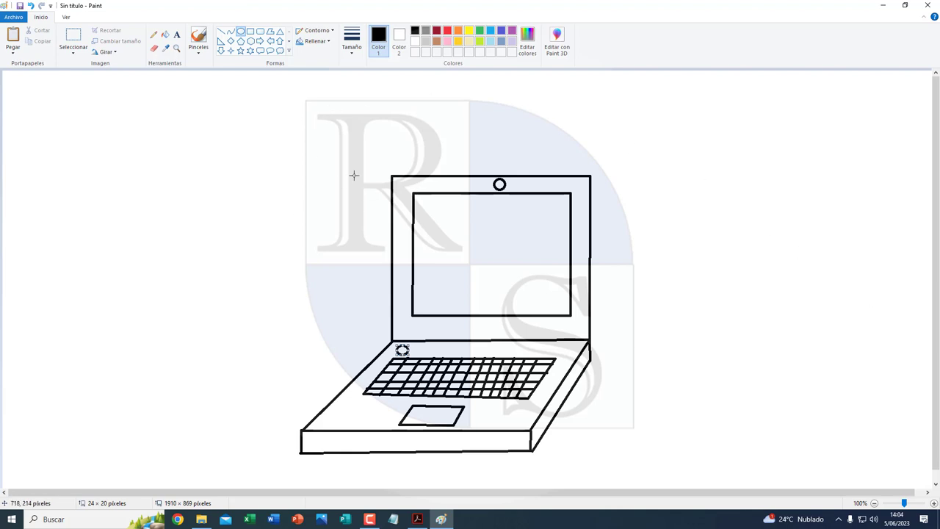
- Bucket-fill the screen bezel, keyboard deck, base front face and right side with lime green
click(165, 36)
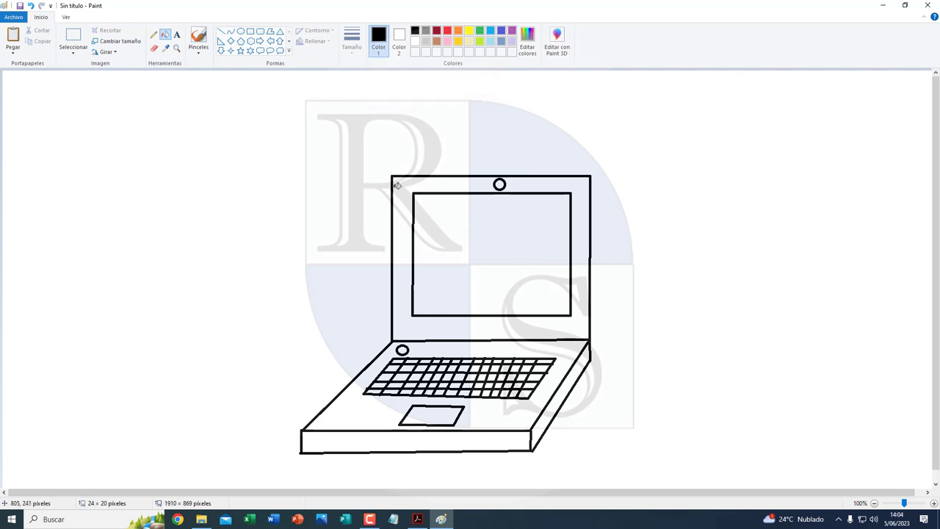
click(480, 42)
click(409, 283)
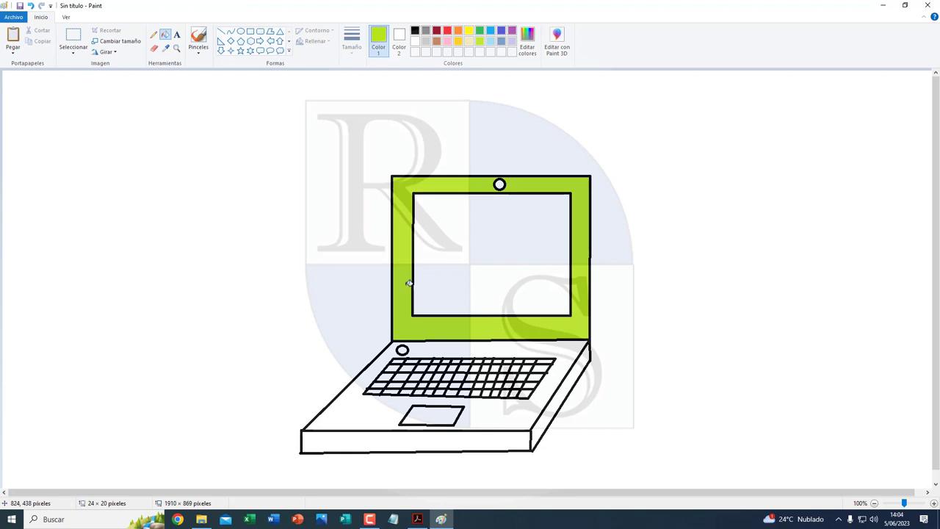
click(348, 408)
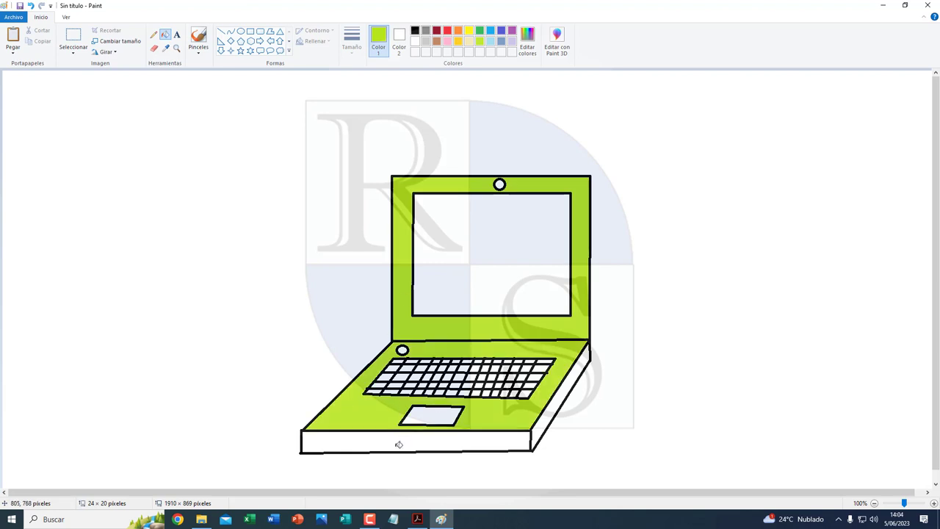
click(397, 445)
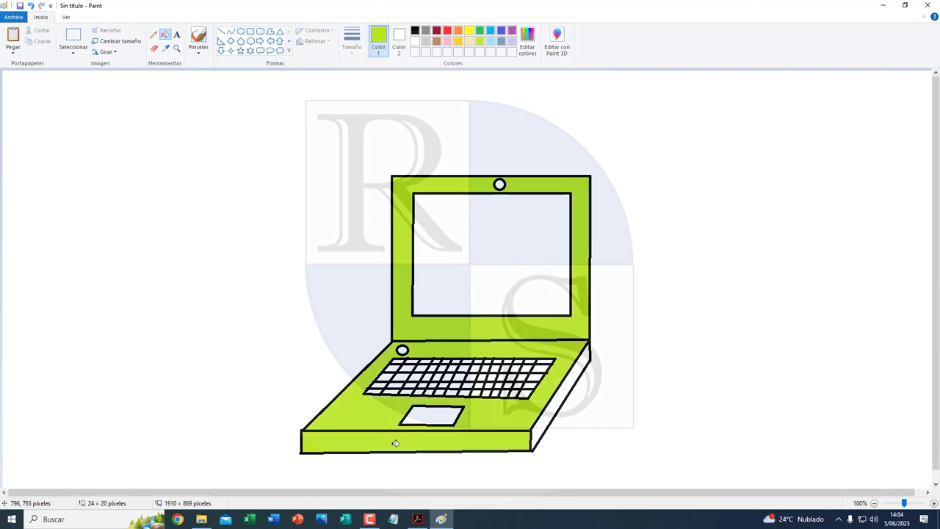
click(548, 418)
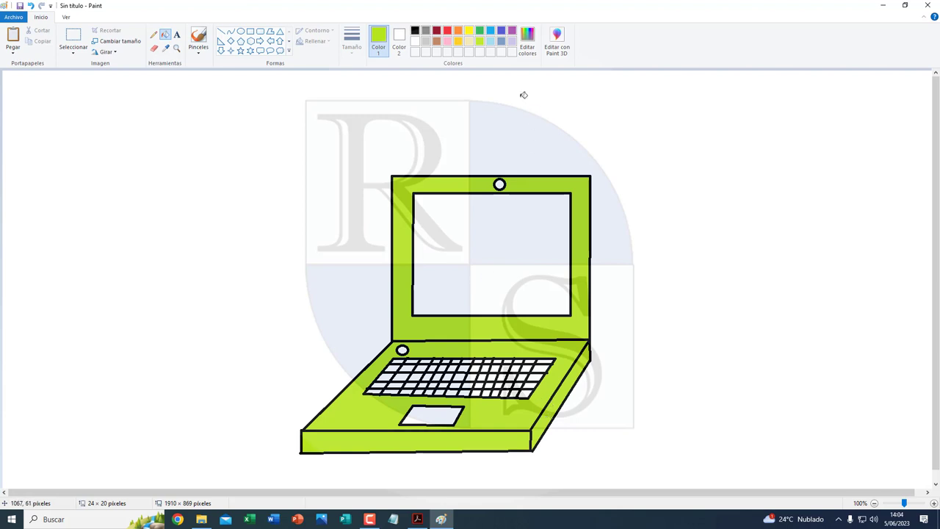
- Fill the laptop screen light blue and the touchpad a darker blue
click(492, 42)
click(475, 235)
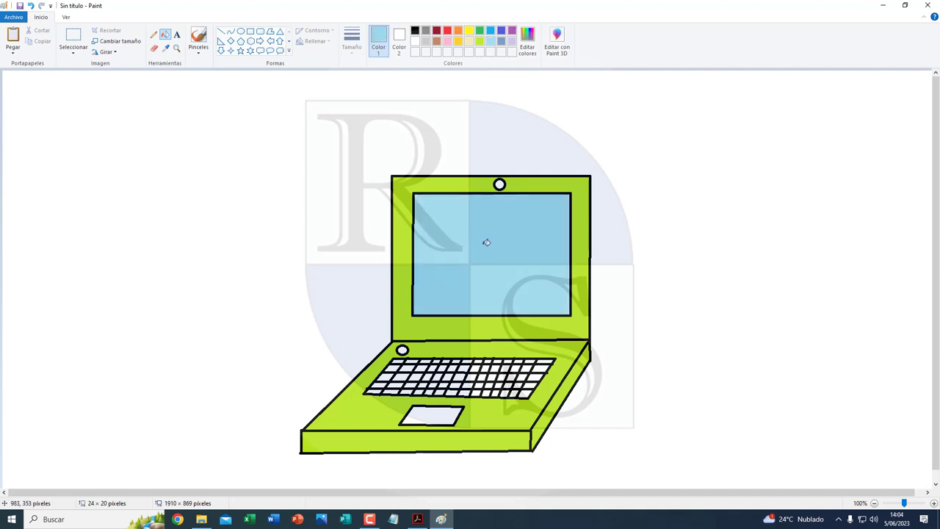
click(504, 41)
click(441, 416)
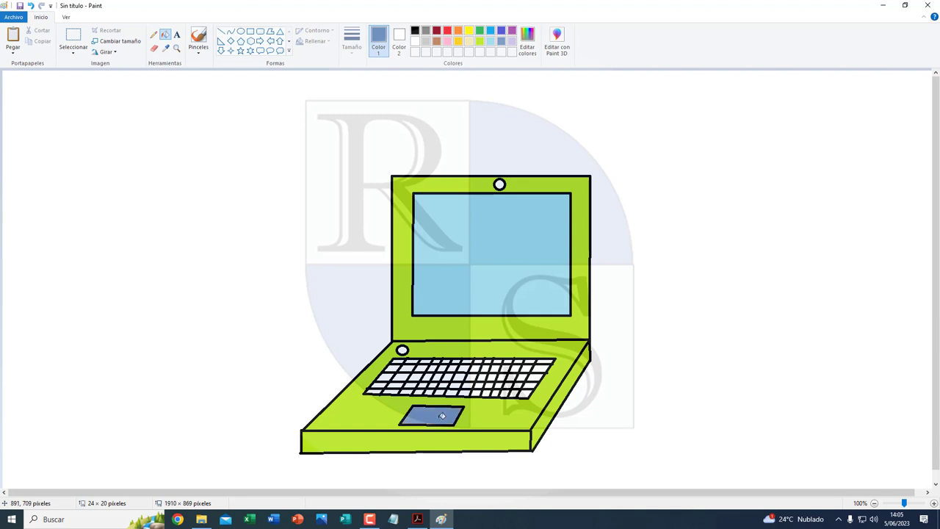
- Fill the first two top-left keys yellow
click(471, 32)
click(399, 362)
click(395, 367)
- Fill two more left-side keys yellow, undoing an accidental yellow fill of the grid lines
click(387, 378)
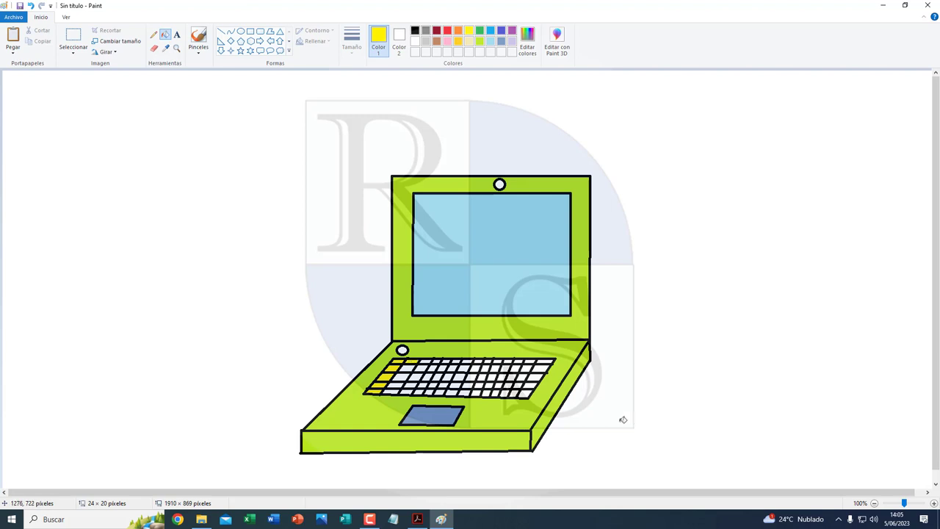
click(410, 365)
click(403, 376)
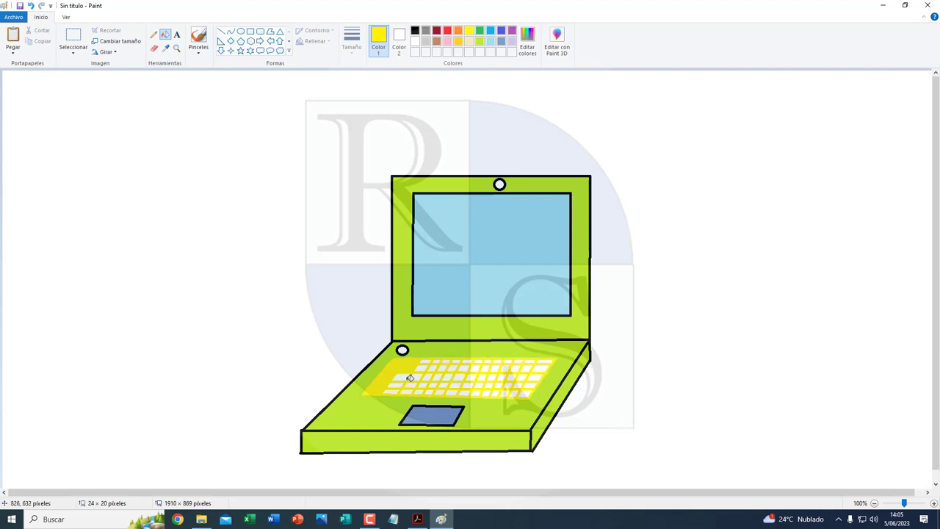
key(ctrl+z)
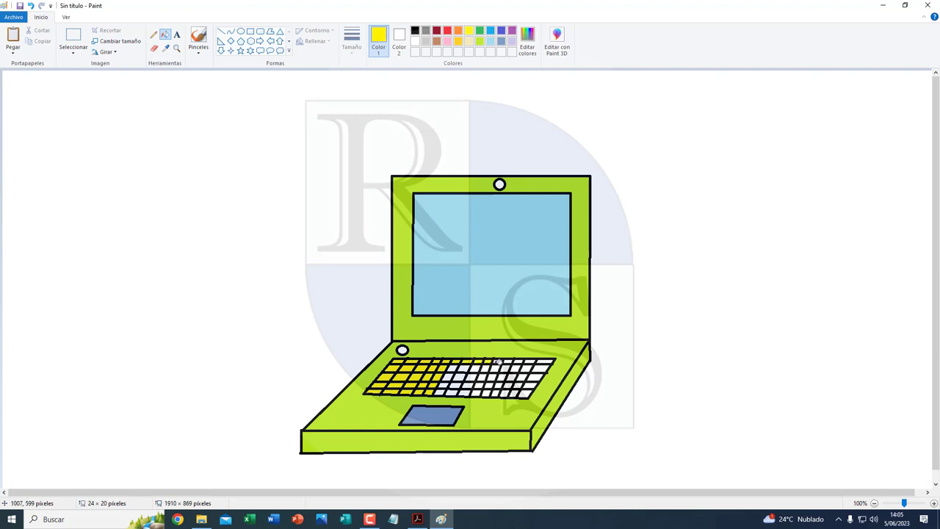
- Undo three more stray yellow fills of the keyboard grid, keeping its lines black
click(510, 361)
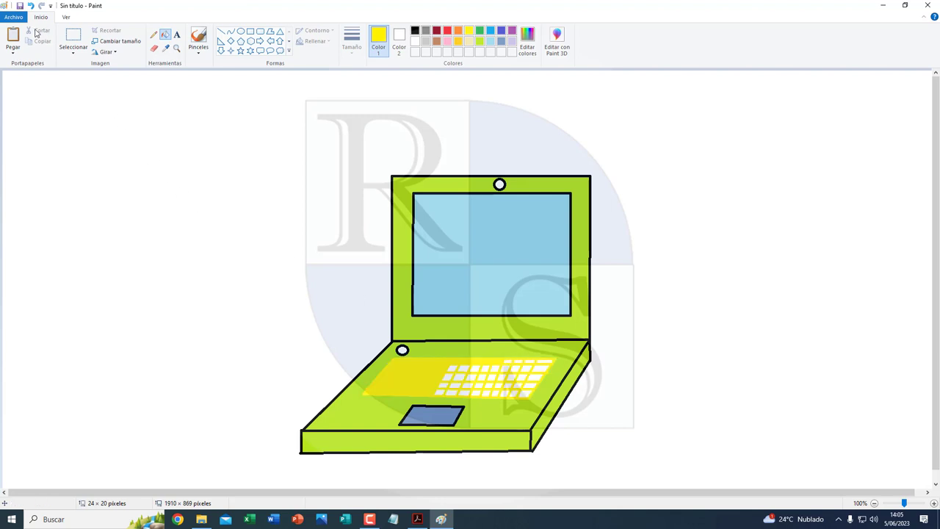
click(31, 6)
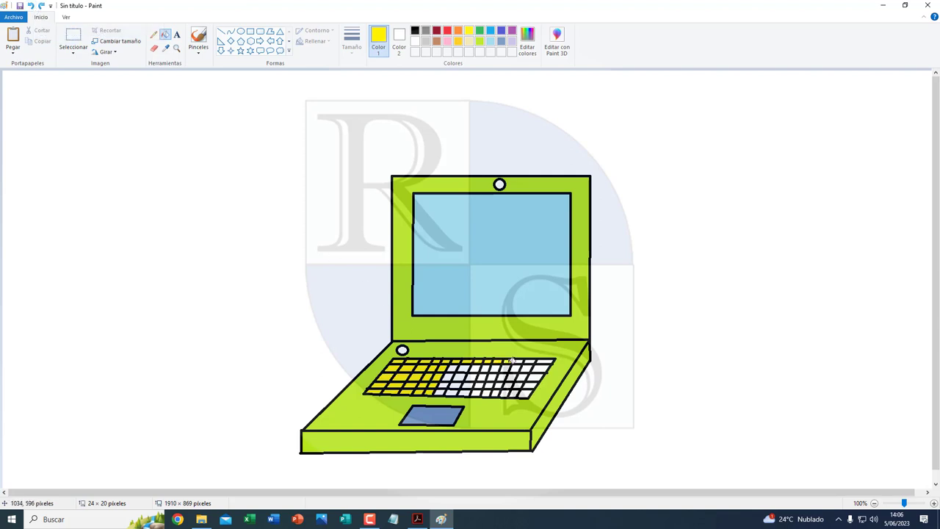
click(521, 361)
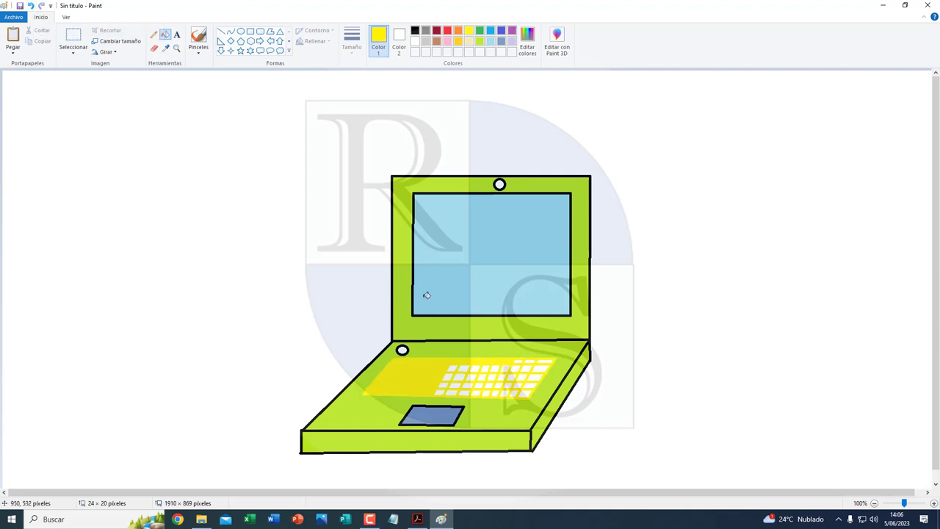
click(31, 6)
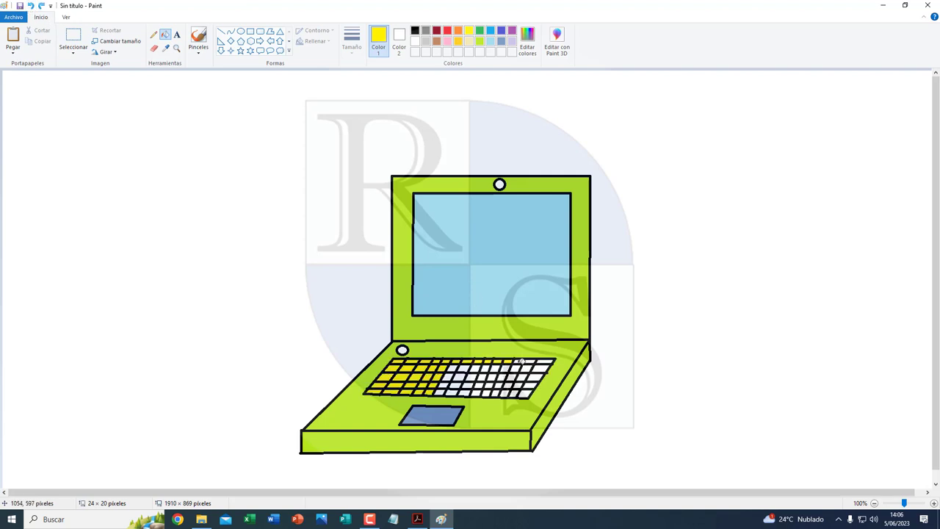
click(521, 361)
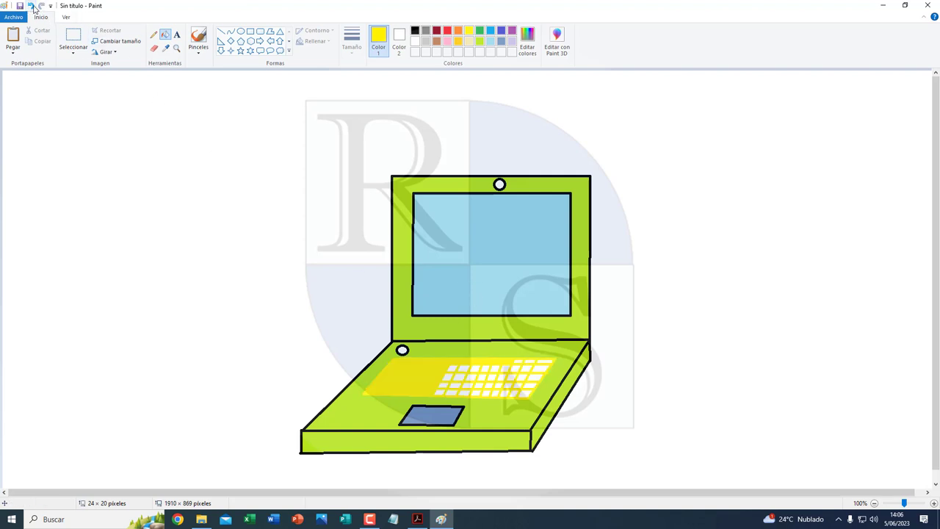
click(31, 6)
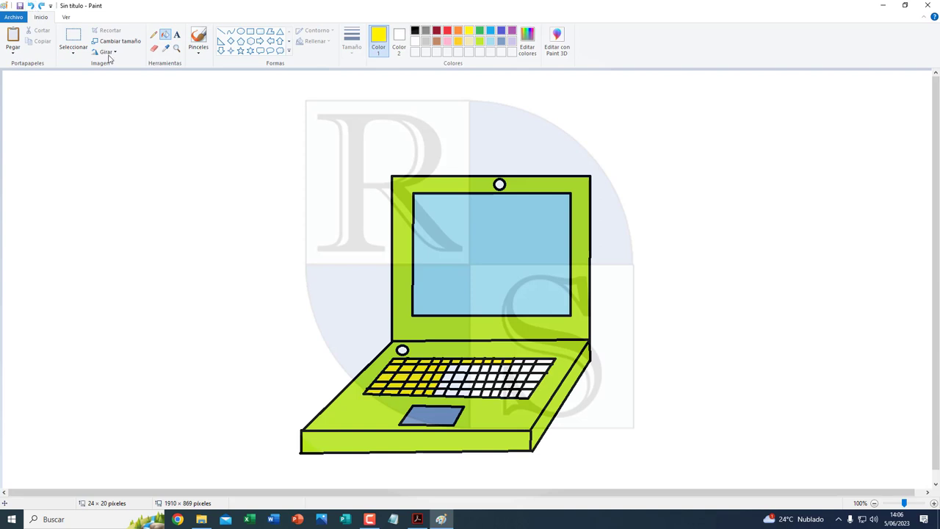
- At 300% zoom, fill the white keys on the keyboard's right and middle columns yellow
click(934, 503)
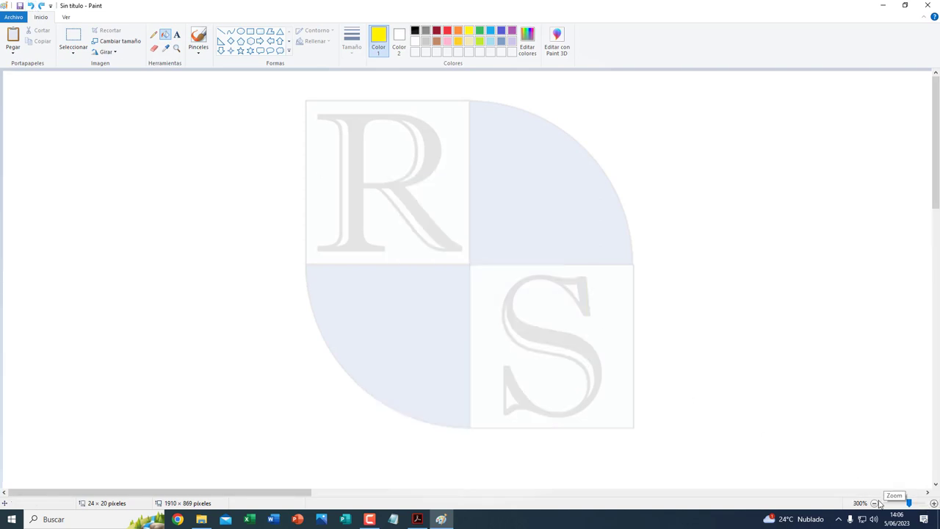
drag(308, 493, 693, 494)
scroll(588, 433, down, 5)
scroll(510, 420, down, 5)
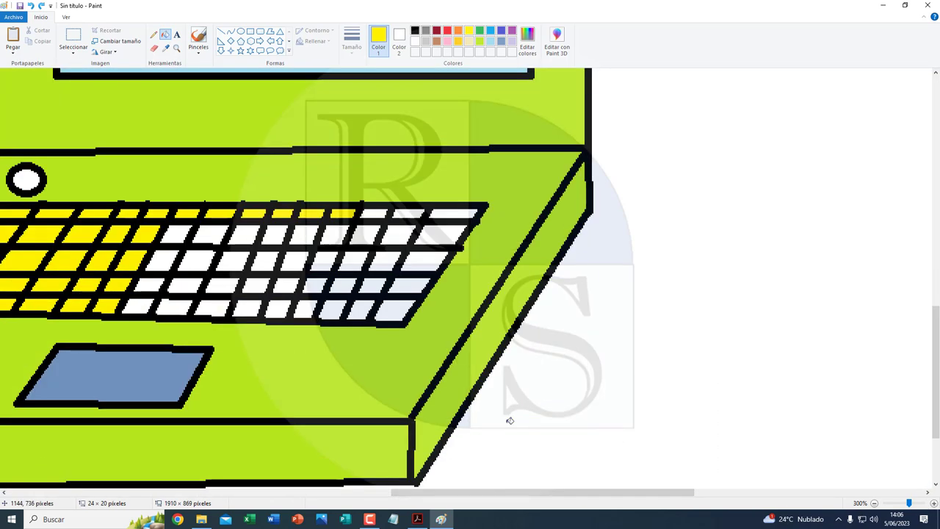
click(376, 214)
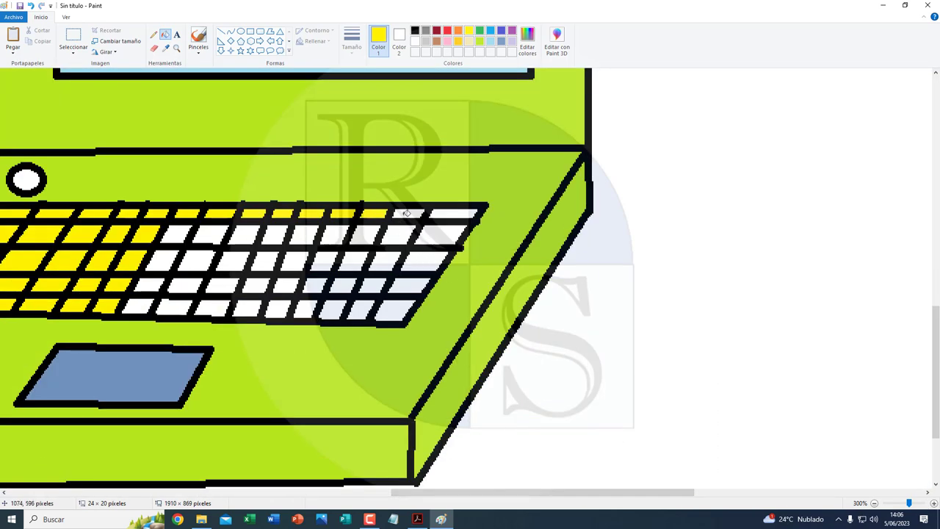
click(408, 214)
click(451, 214)
click(441, 235)
click(425, 261)
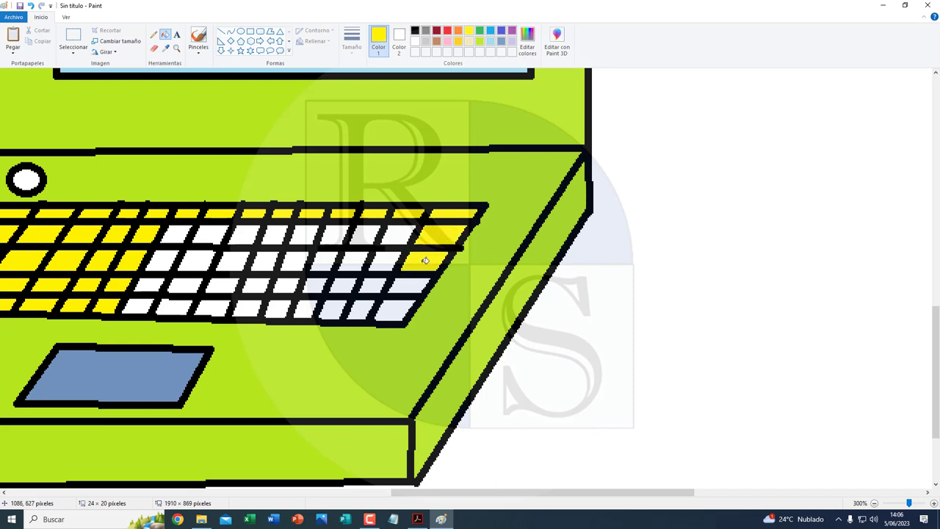
click(385, 261)
click(398, 235)
click(367, 235)
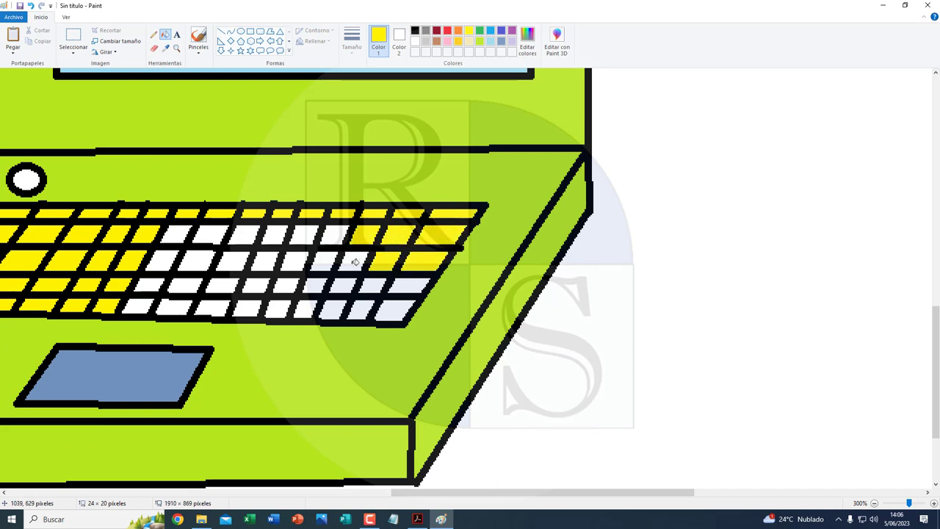
click(355, 262)
click(372, 286)
click(422, 286)
click(397, 311)
click(366, 311)
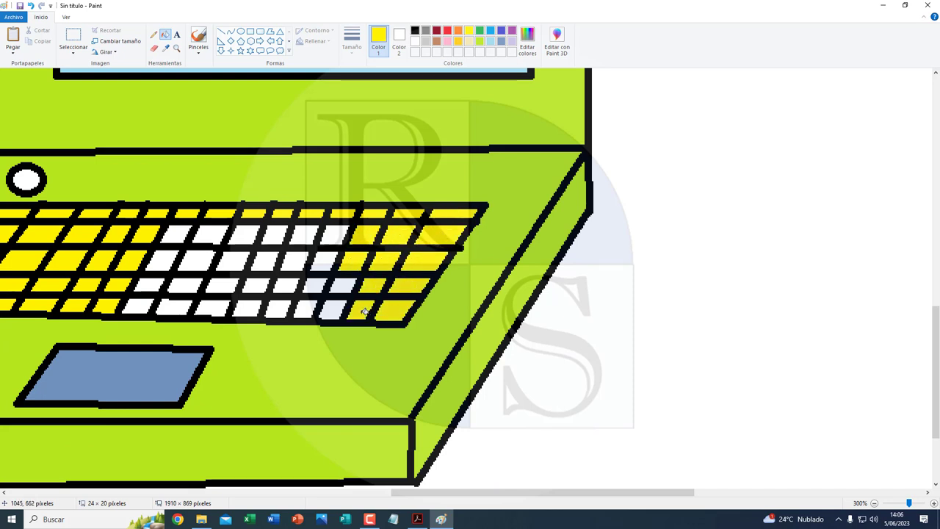
click(334, 310)
click(339, 286)
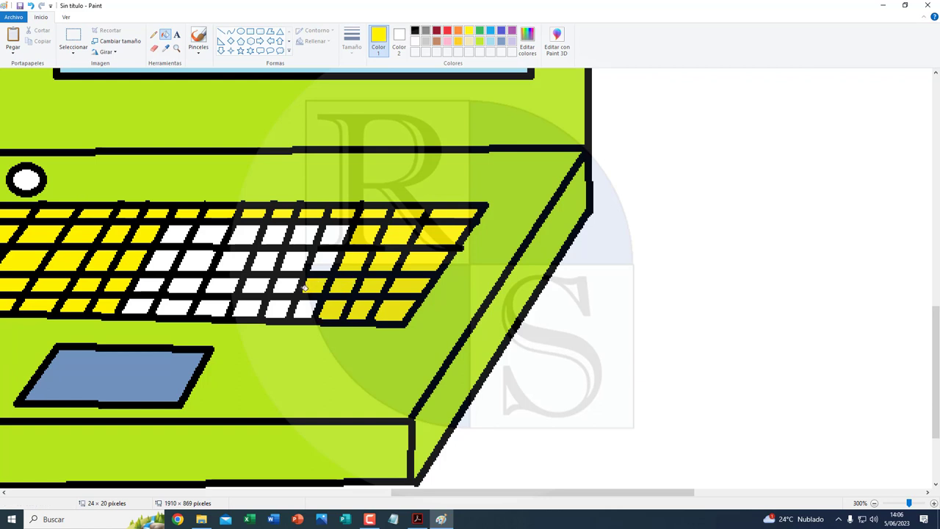
- Fill the remaining white keys across the keyboard's left half and bottom row yellow
click(288, 286)
click(296, 261)
click(306, 236)
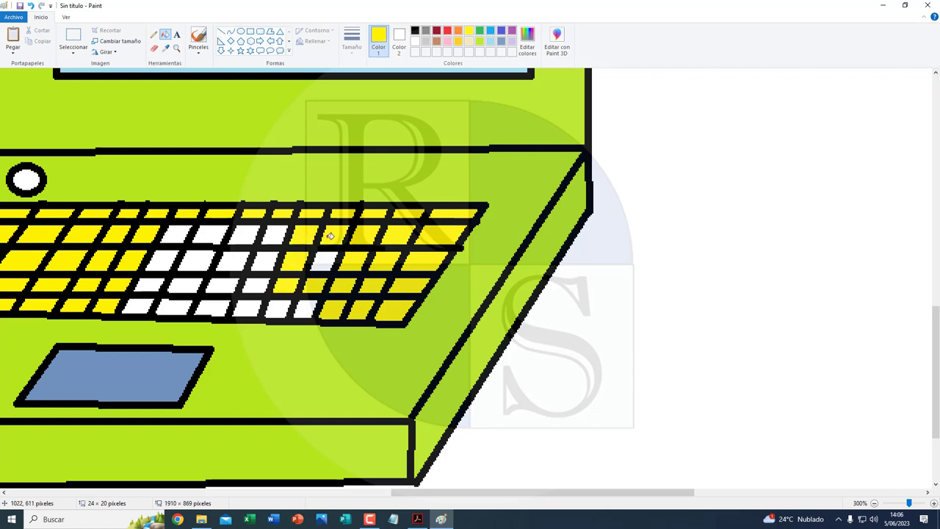
click(325, 255)
click(261, 260)
click(275, 235)
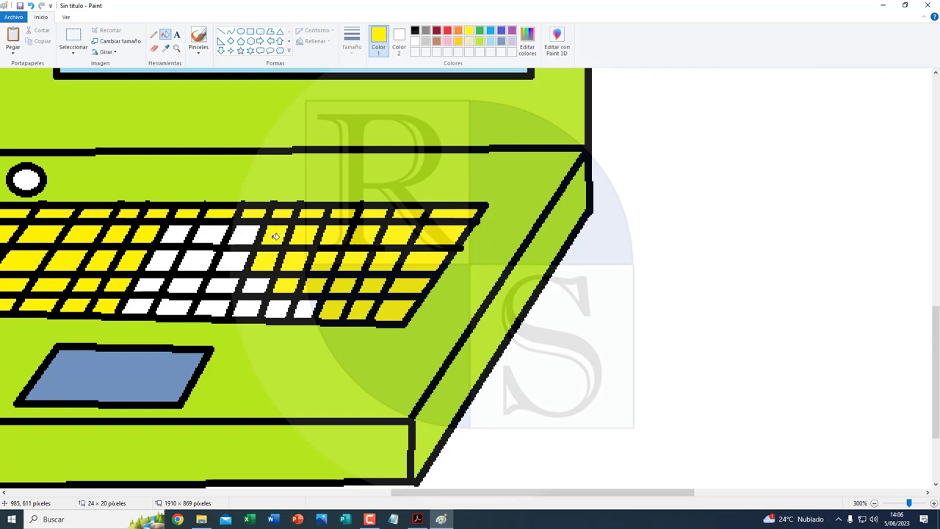
click(245, 235)
click(240, 257)
click(194, 258)
click(207, 236)
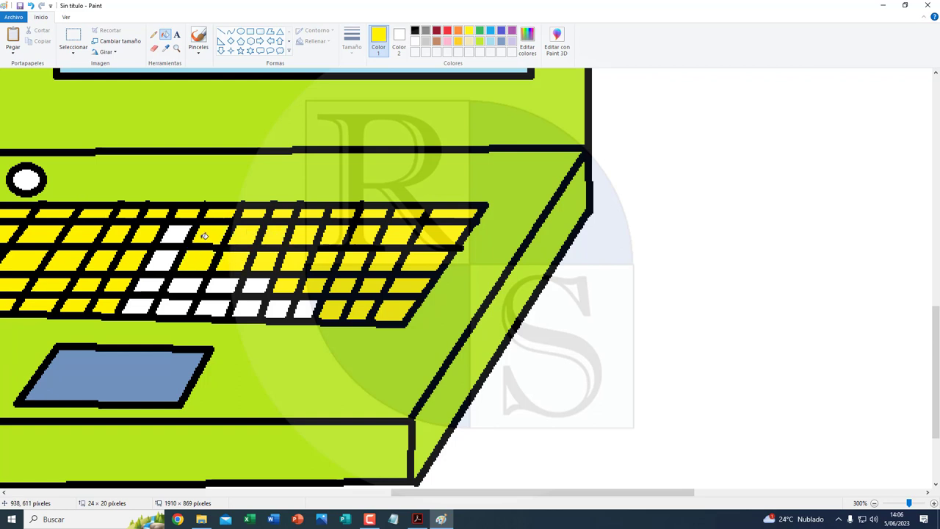
click(180, 232)
click(165, 255)
click(150, 284)
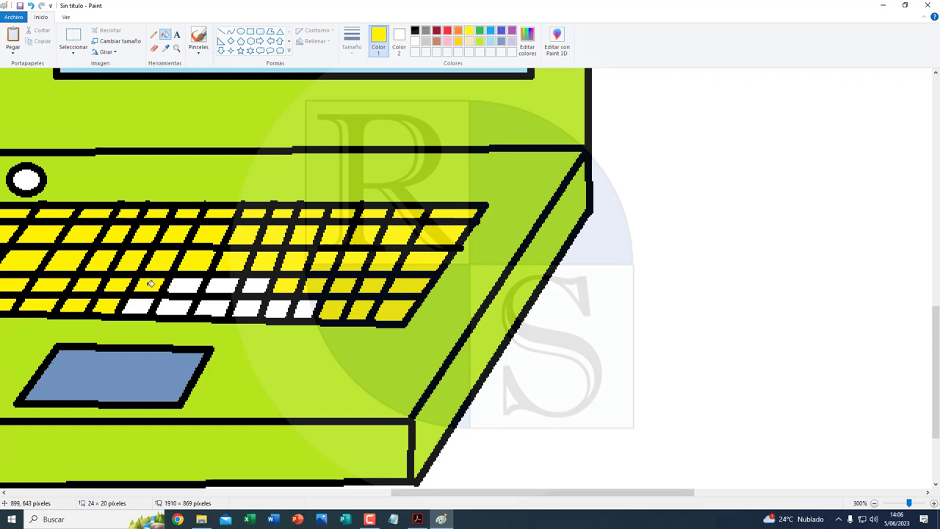
click(143, 303)
click(175, 307)
click(187, 288)
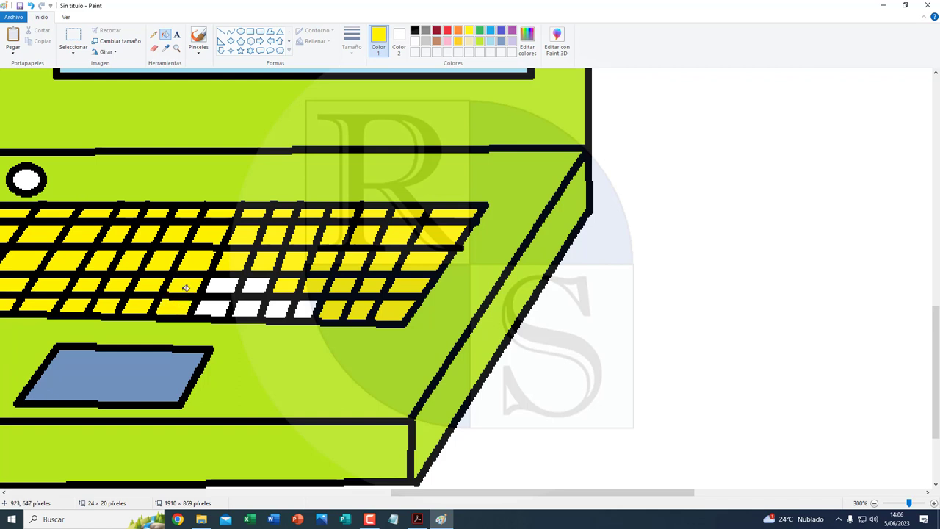
click(229, 283)
click(260, 284)
click(249, 308)
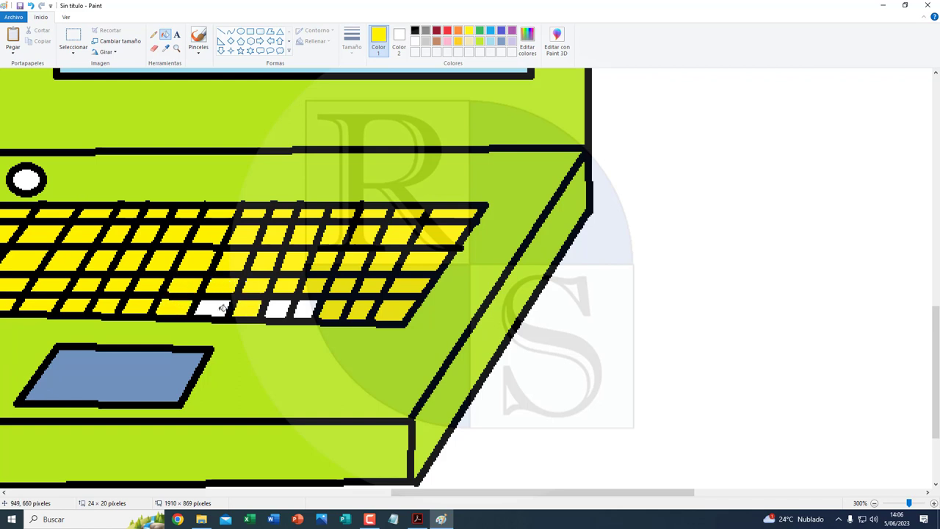
click(278, 307)
click(310, 308)
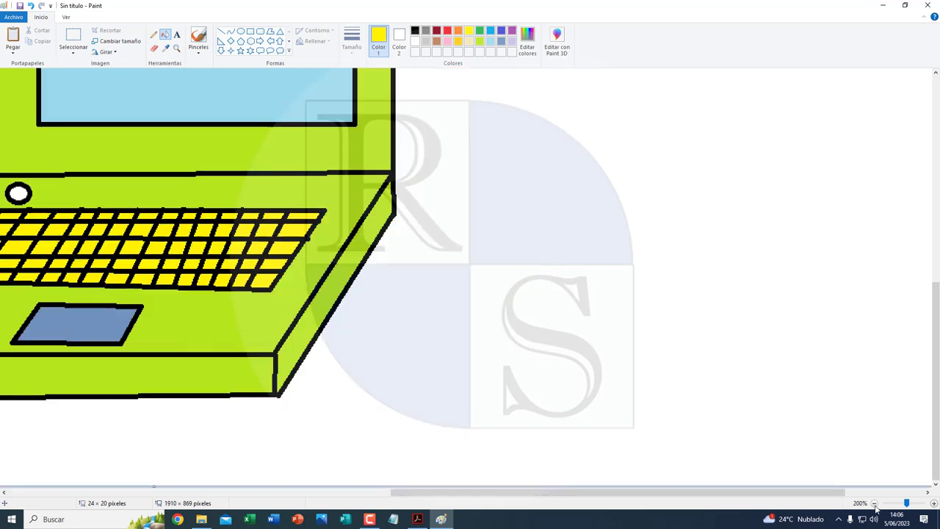
- Back at 100% zoom, colour the deck button red with a light-blue centre
click(874, 503)
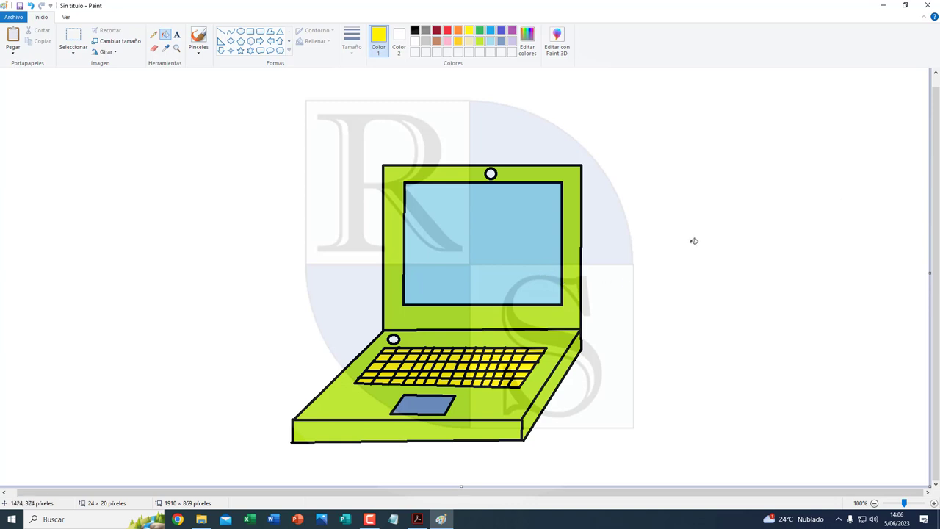
click(448, 31)
click(396, 338)
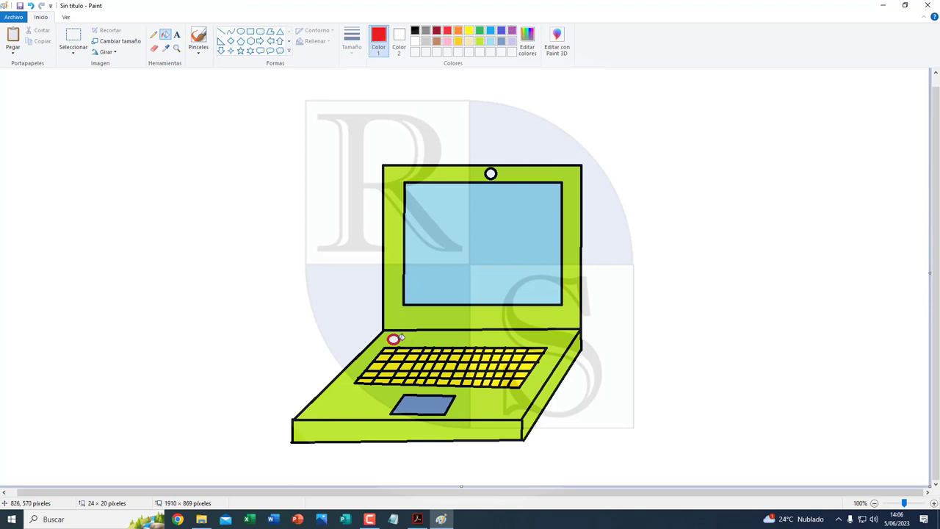
click(491, 31)
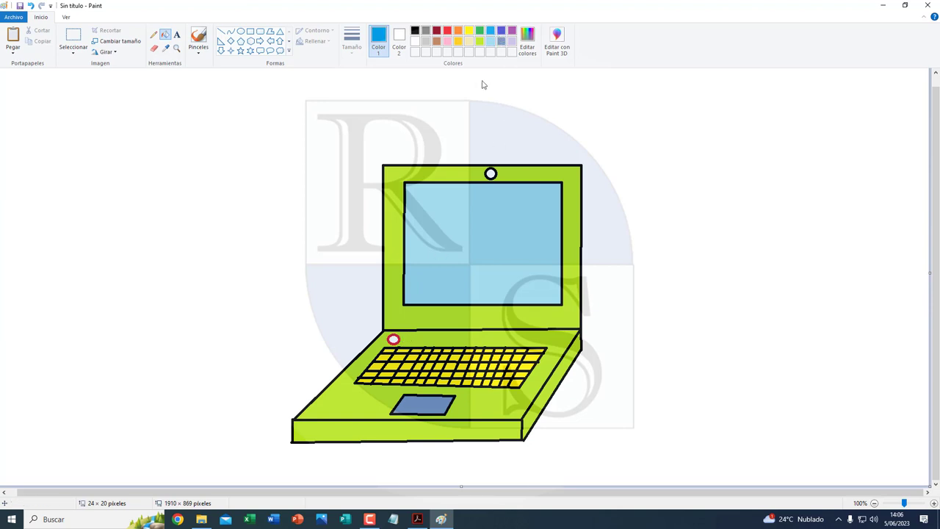
click(394, 339)
click(480, 31)
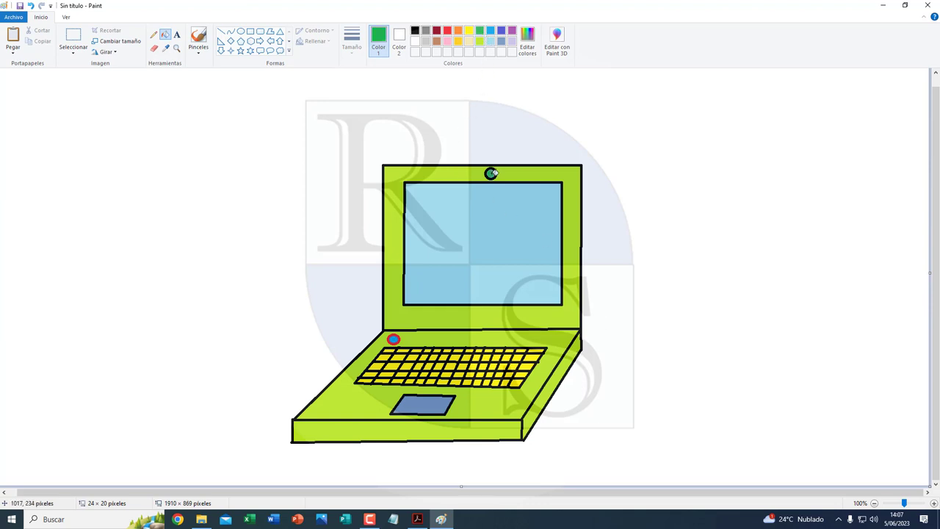